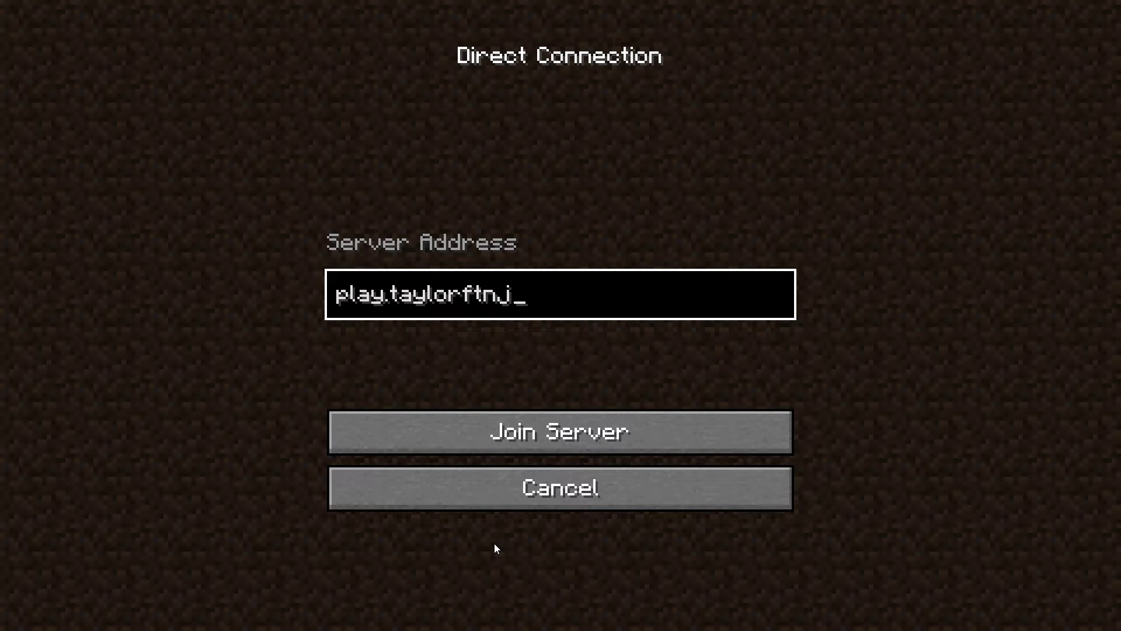
Direct-connect to play.taylorftnjh.online and join the Minecraft server
{"action": "type", "text": "h.o"}
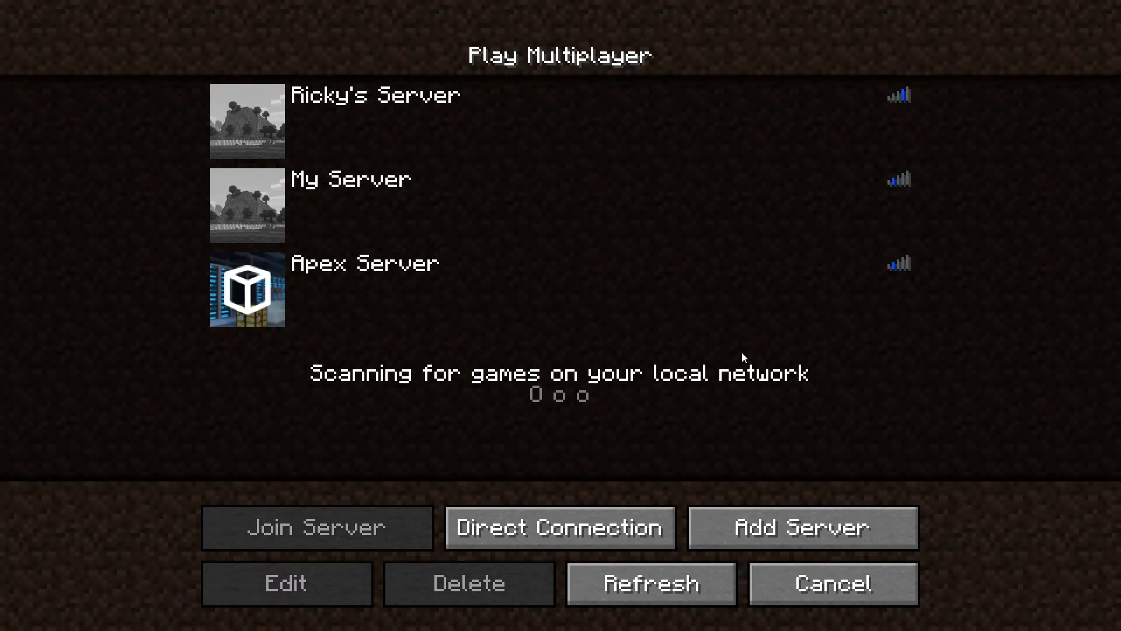
{"action": "left_click", "coordinate": [585, 543]}
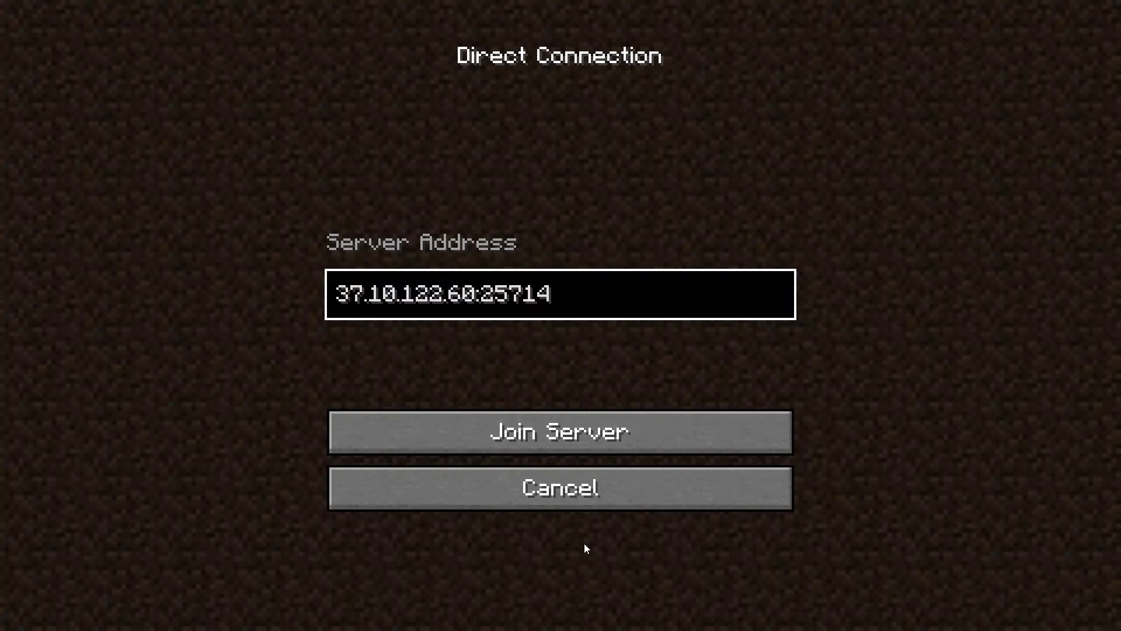
{"action": "key", "text": "BackSpace"}
{"action": "key", "text": "BackSpace"}
{"action": "key", "text": "BackSpace"}
{"action": "key", "text": "BackSpace"}
{"action": "key", "text": "BackSpace"}
{"action": "key", "text": "BackSpace"}
{"action": "key", "text": "BackSpace"}
{"action": "key", "text": "BackSpace"}
{"action": "key", "text": "BackSpace"}
{"action": "key", "text": "BackSpace"}
{"action": "key", "text": "BackSpace"}
{"action": "key", "text": "BackSpace"}
{"action": "key", "text": "BackSpace"}
{"action": "key", "text": "BackSpace"}
{"action": "key", "text": "BackSpace"}
{"action": "key", "text": "BackSpace"}
{"action": "key", "text": "BackSpace"}
{"action": "key", "text": "BackSpace"}
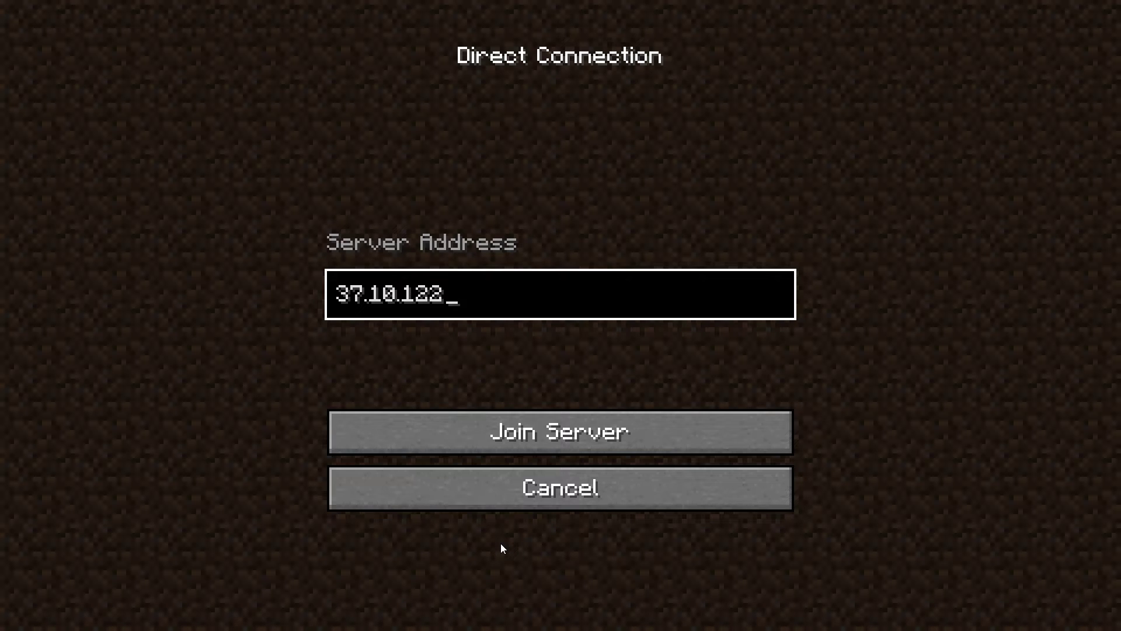
{"action": "type", "text": "37.10.122"}
{"action": "key", "text": "BackSpace"}
{"action": "key", "text": "BackSpace"}
{"action": "key", "text": "BackSpace"}
{"action": "key", "text": "BackSpace"}
{"action": "key", "text": "BackSpace"}
{"action": "key", "text": "BackSpace"}
{"action": "key", "text": "BackSpace"}
{"action": "key", "text": "BackSpace"}
{"action": "key", "text": "BackSpace"}
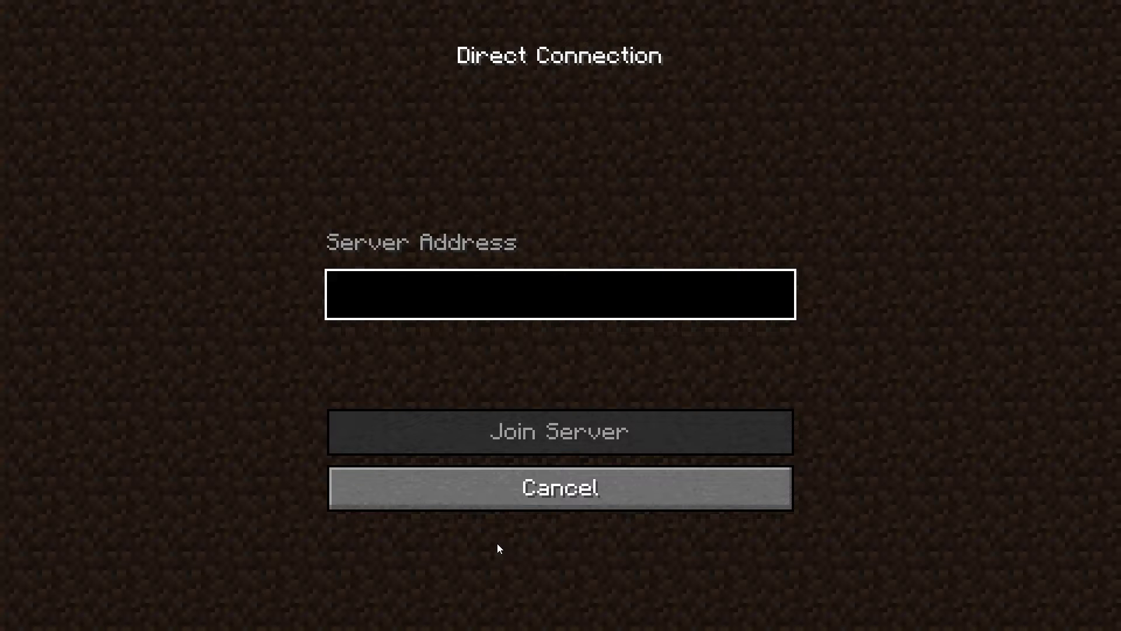
{"action": "type", "text": "play."}
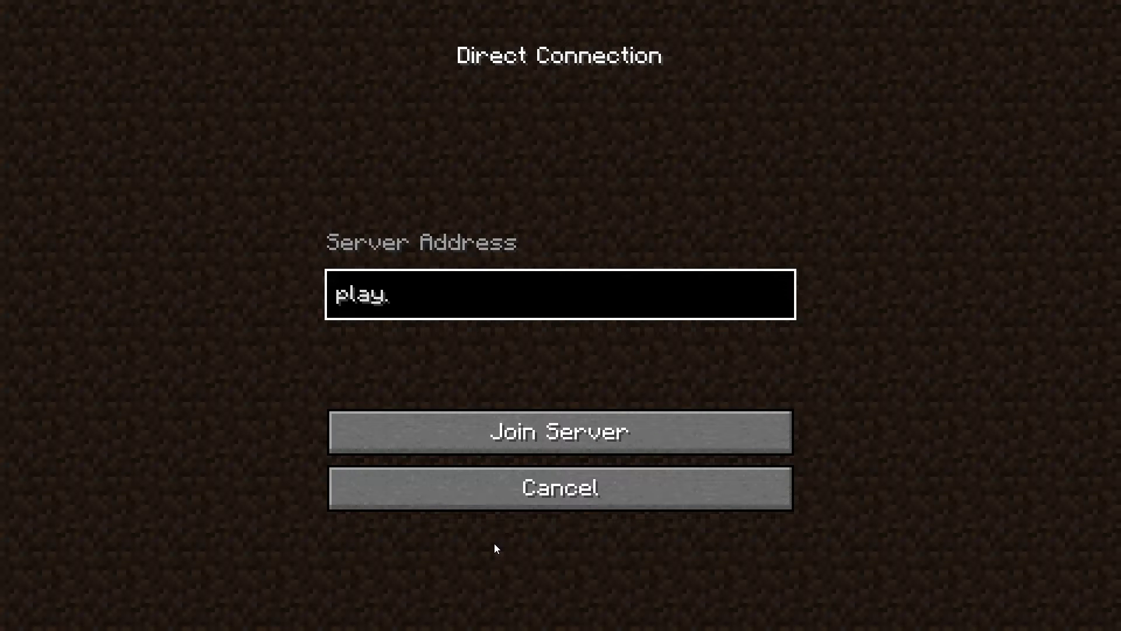
{"action": "type", "text": "taylorftn.jh."}
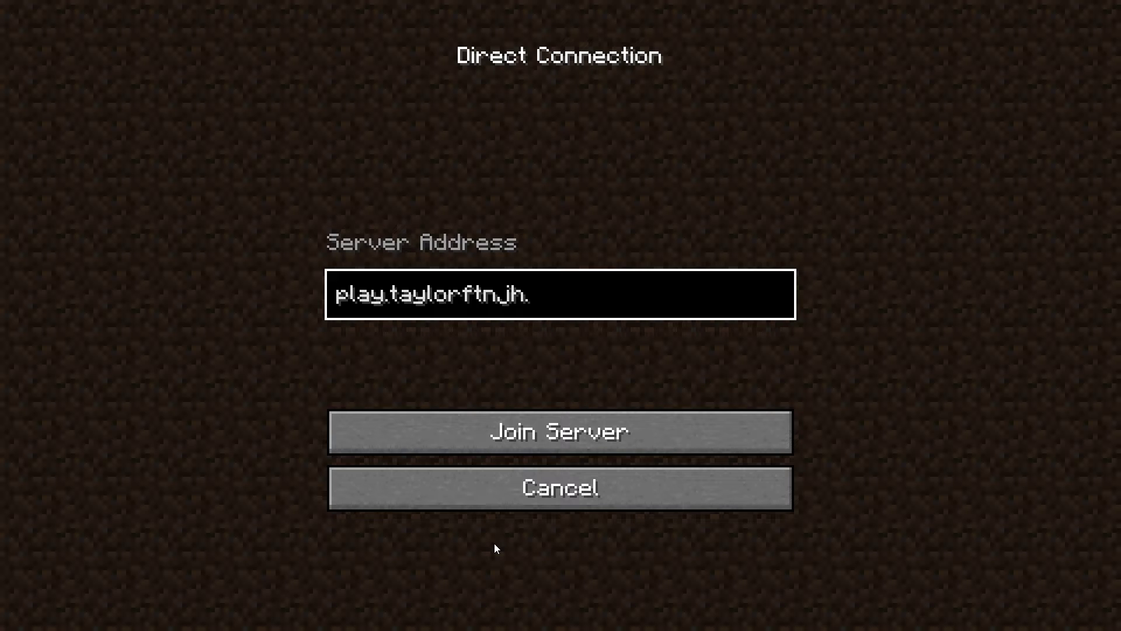
{"action": "type", "text": "online"}
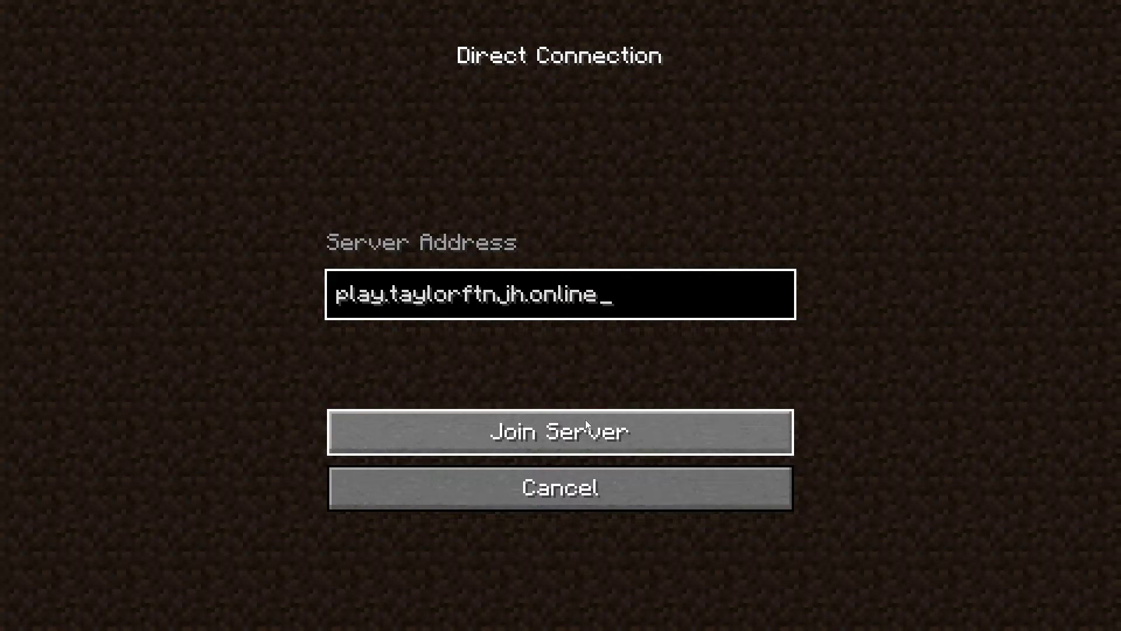
{"action": "left_click", "coordinate": [585, 419]}
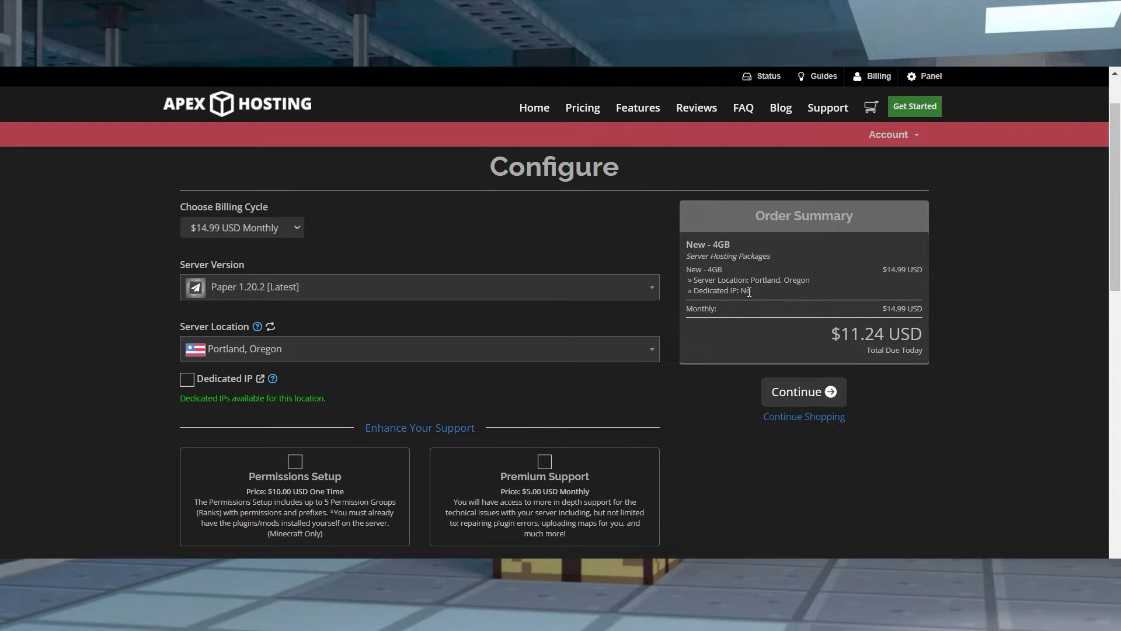
Add a dedicated IP to the Apex Hosting server order
{"action": "left_click_drag", "start_coordinate": [749, 292], "coordinate": [686, 294]}
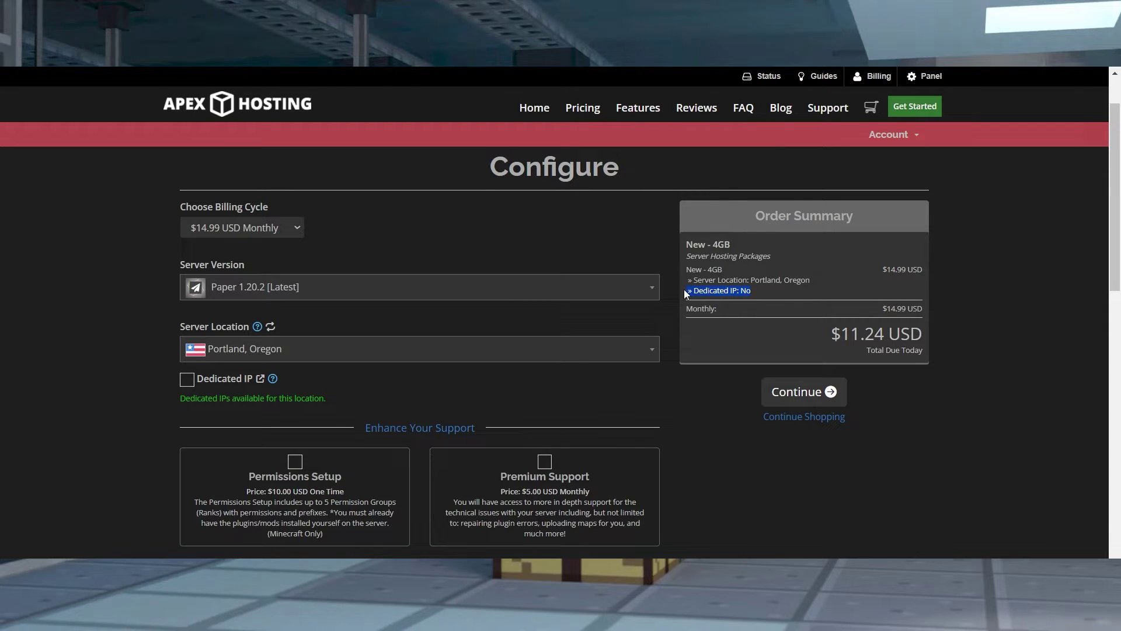
{"action": "left_click", "coordinate": [249, 375]}
{"action": "mouse_move", "coordinate": [275, 387]}
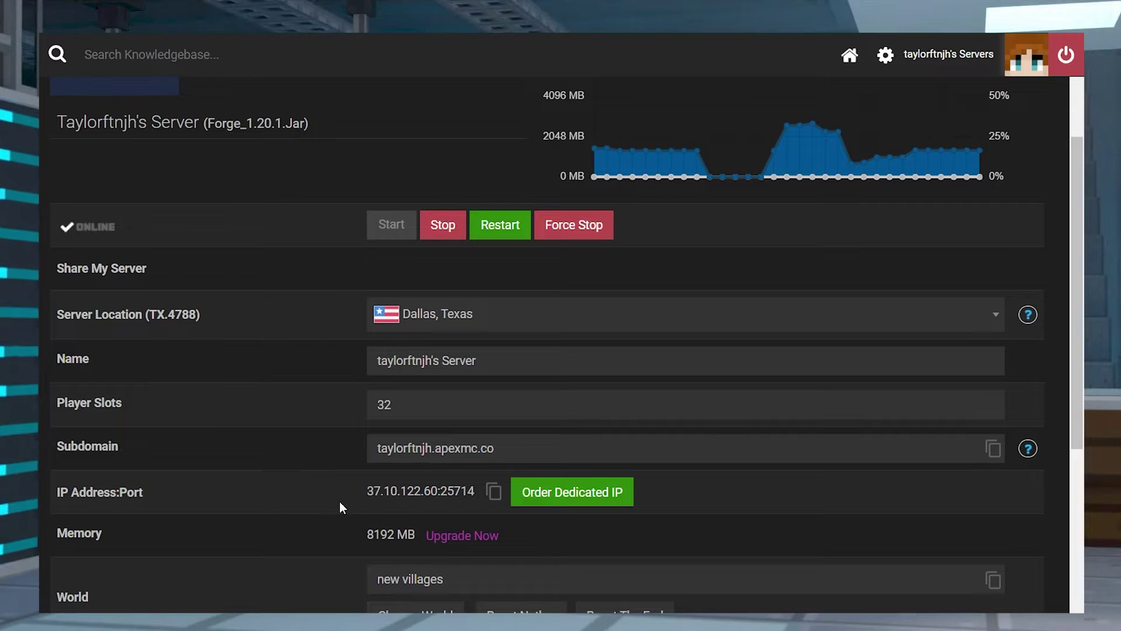
Select the server address 37.10.122.60:25714 in the IP Address:Port row
{"action": "left_click_drag", "start_coordinate": [358, 492], "coordinate": [475, 501]}
{"action": "key", "text": "ctrl+c"}
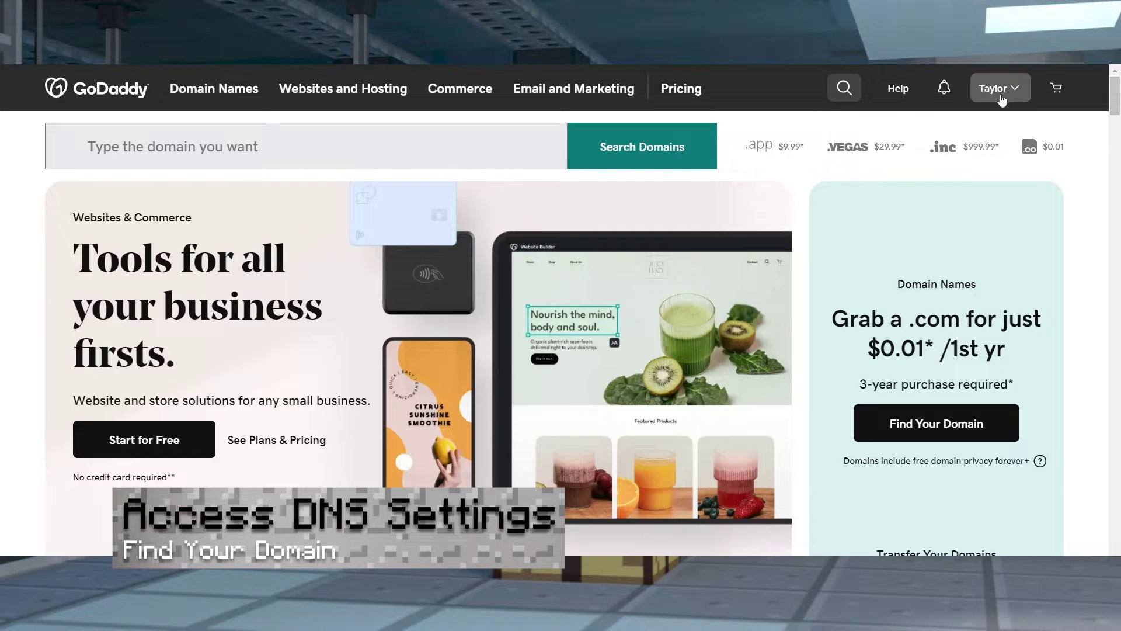
Go to My Products from the account menu and open DNS for taylorftnjh.online
{"action": "left_click", "coordinate": [1006, 88]}
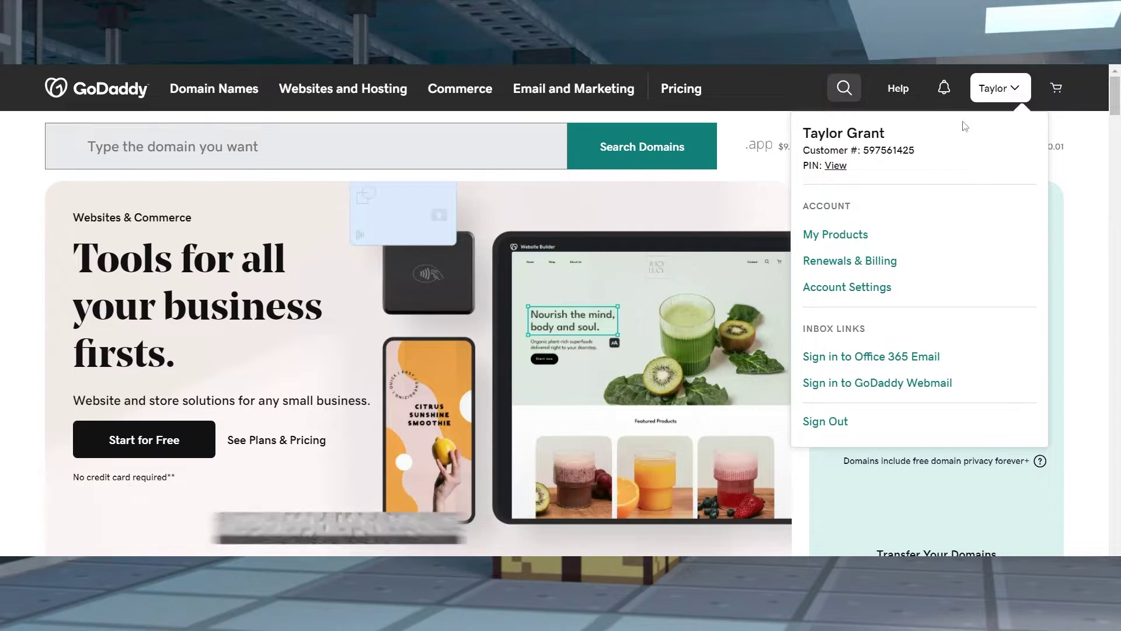
{"action": "left_click", "coordinate": [841, 235]}
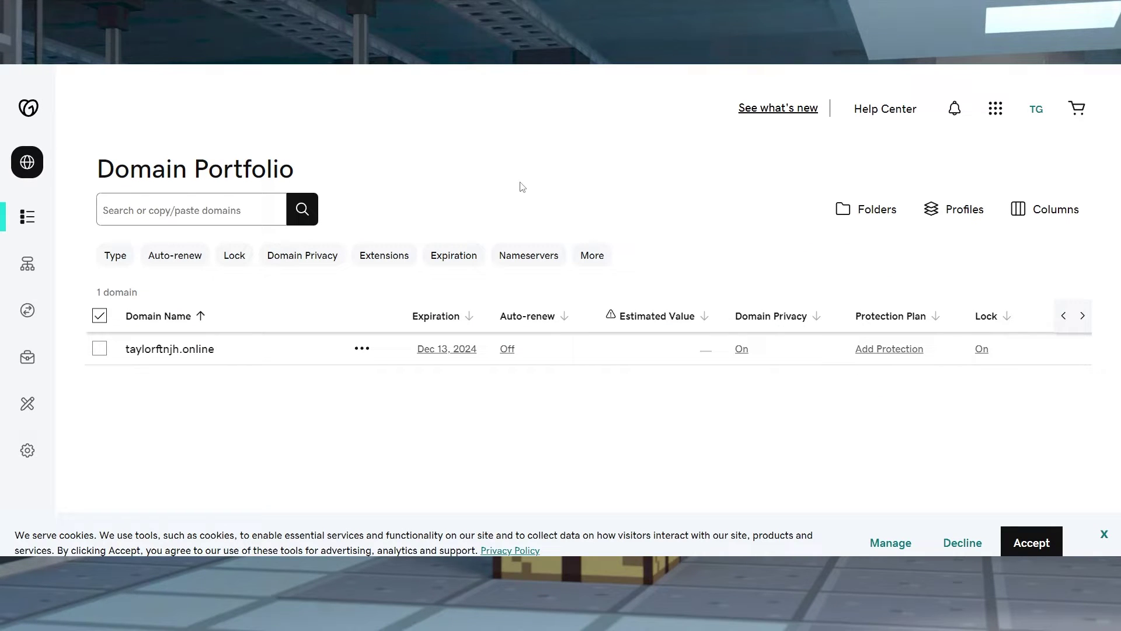
{"action": "mouse_move", "coordinate": [32, 233]}
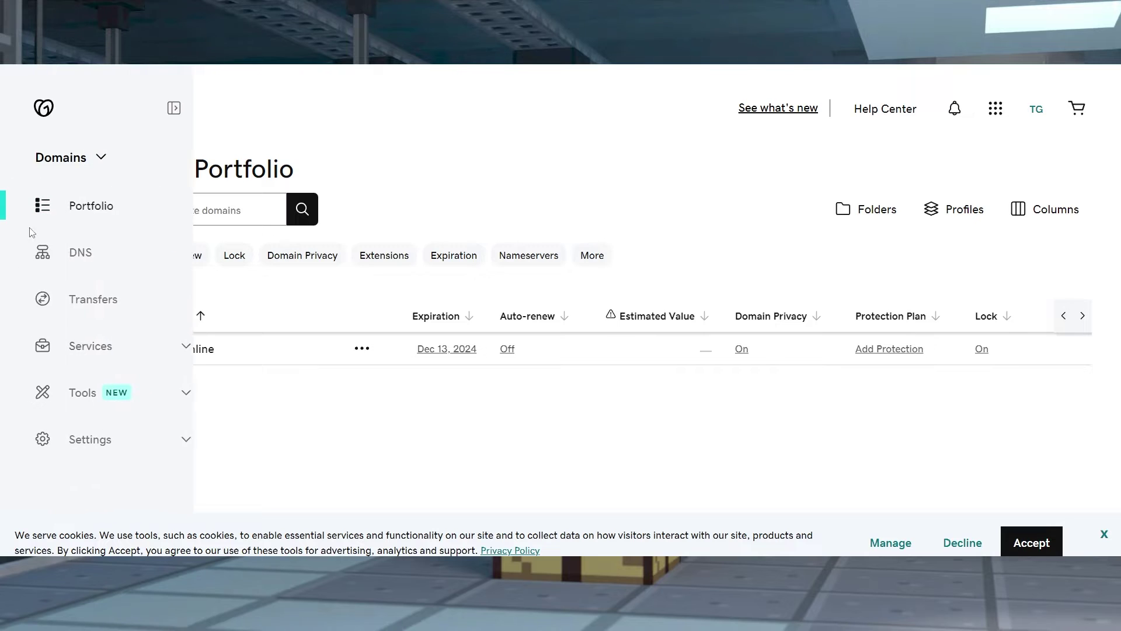
{"action": "left_click", "coordinate": [86, 259]}
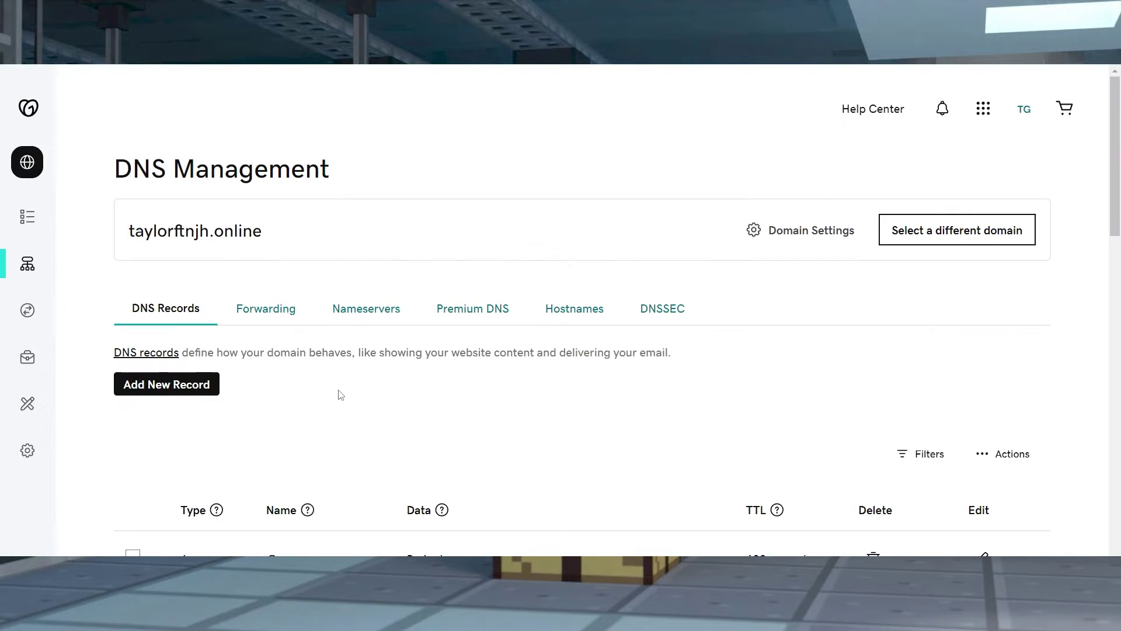
Create and save an A record 'play' with value 37.10.122.60, port stripped from the pasted address
{"action": "left_click", "coordinate": [206, 389]}
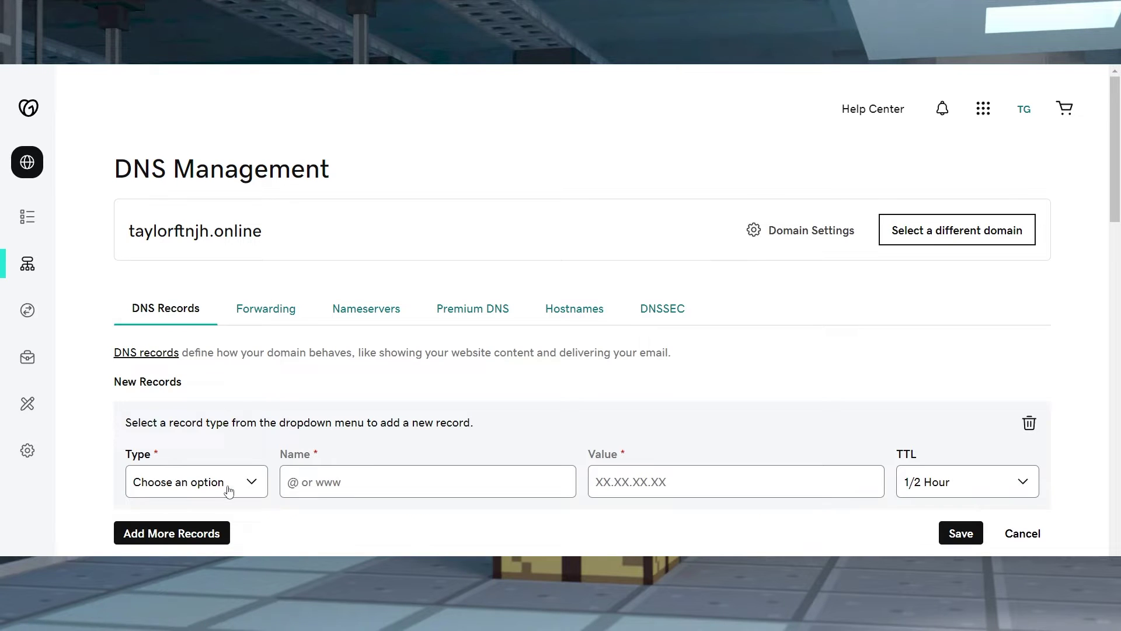
{"action": "left_click", "coordinate": [228, 489]}
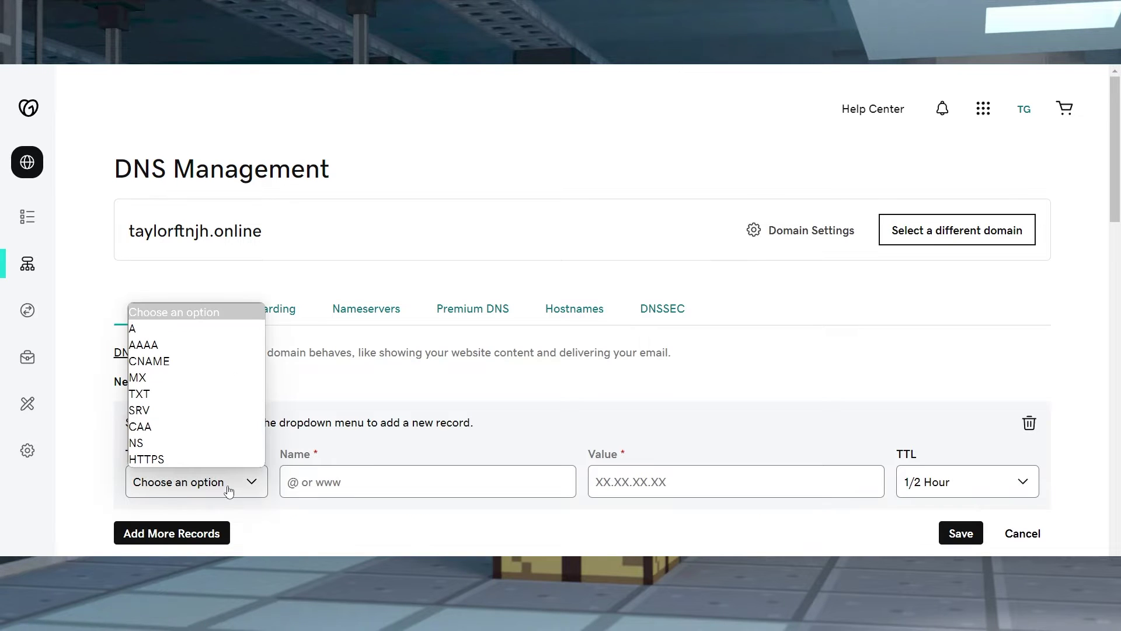
{"action": "left_click", "coordinate": [147, 329]}
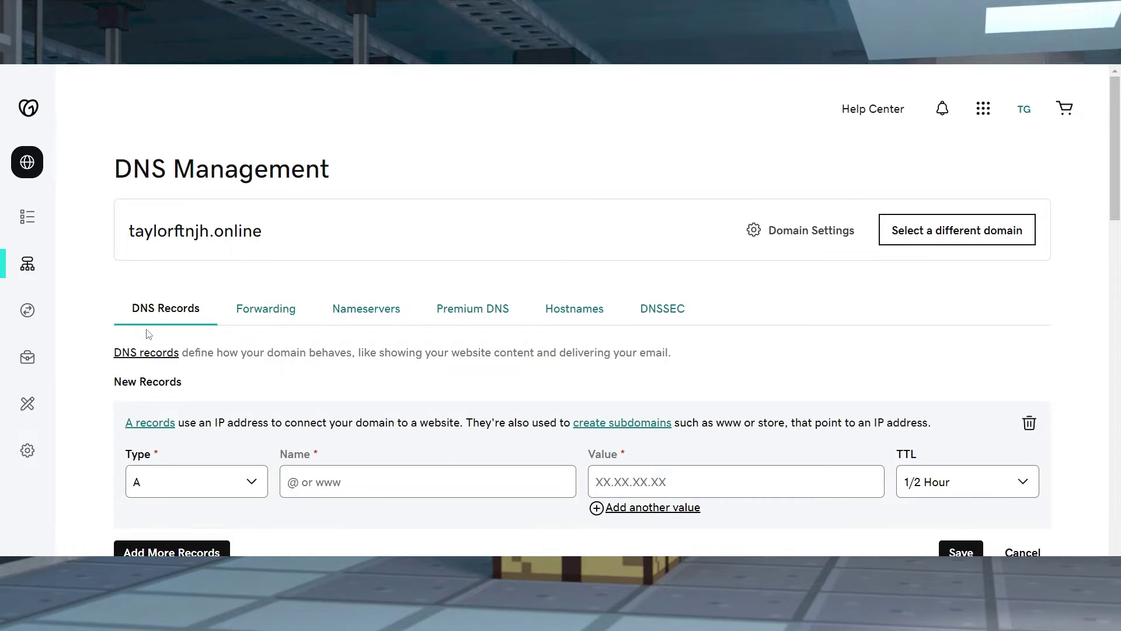
{"action": "left_click", "coordinate": [381, 482]}
{"action": "type", "text": "play"}
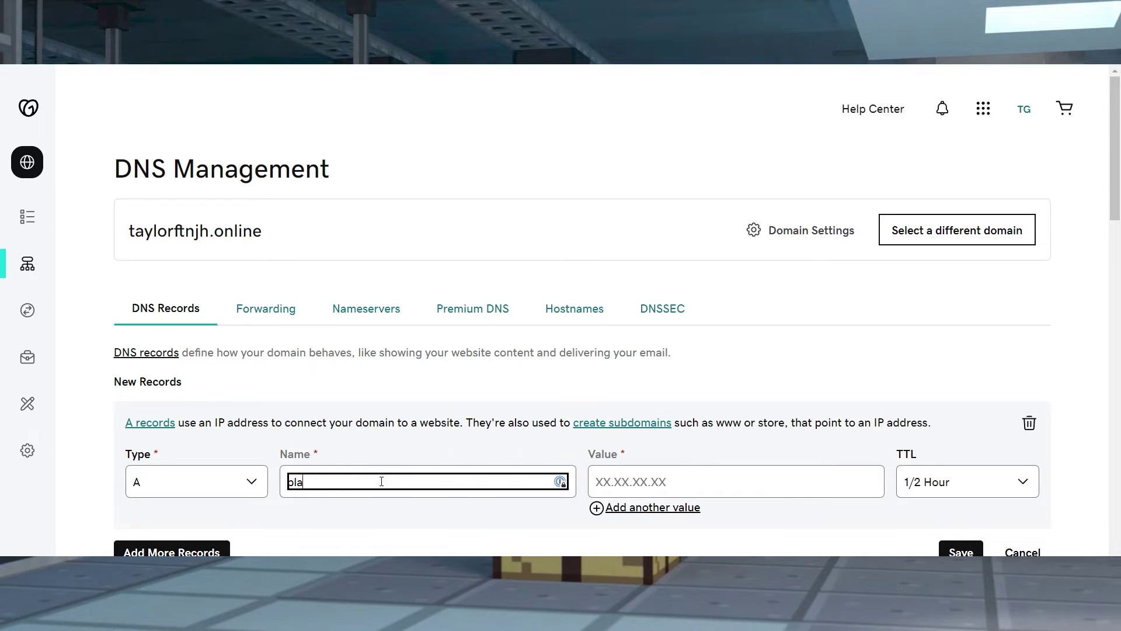
{"action": "left_click", "coordinate": [667, 478]}
{"action": "key", "text": "ctrl+v"}
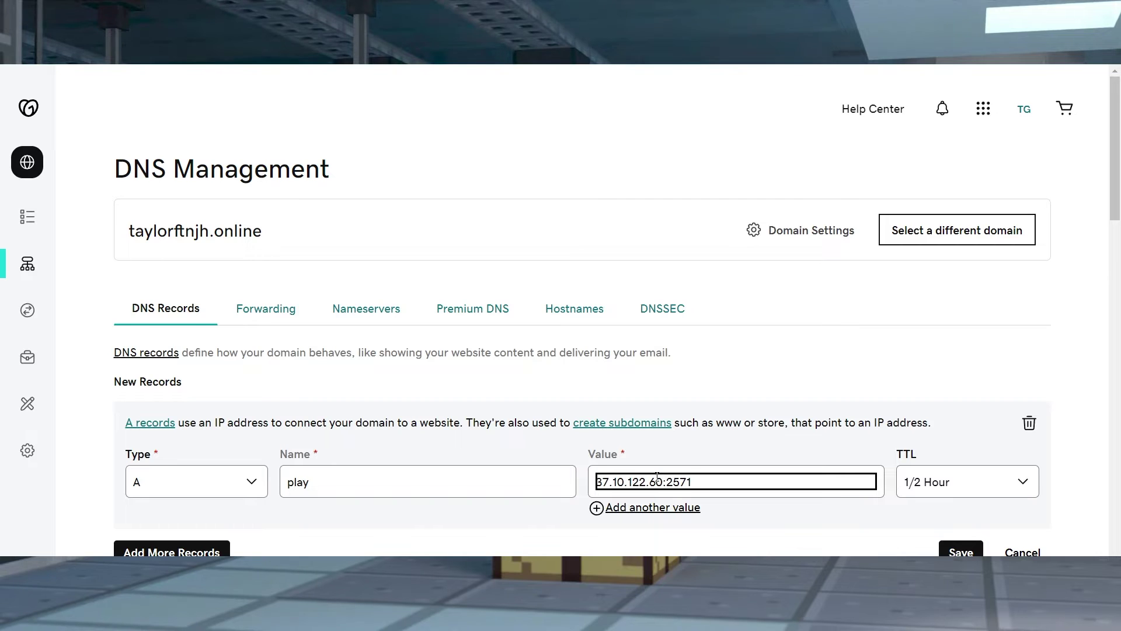
{"action": "key", "text": "BackSpace"}
{"action": "key", "text": "BackSpace"}
{"action": "key", "text": "BackSpace"}
{"action": "key", "text": "BackSpace"}
{"action": "left_click", "coordinate": [961, 551]}
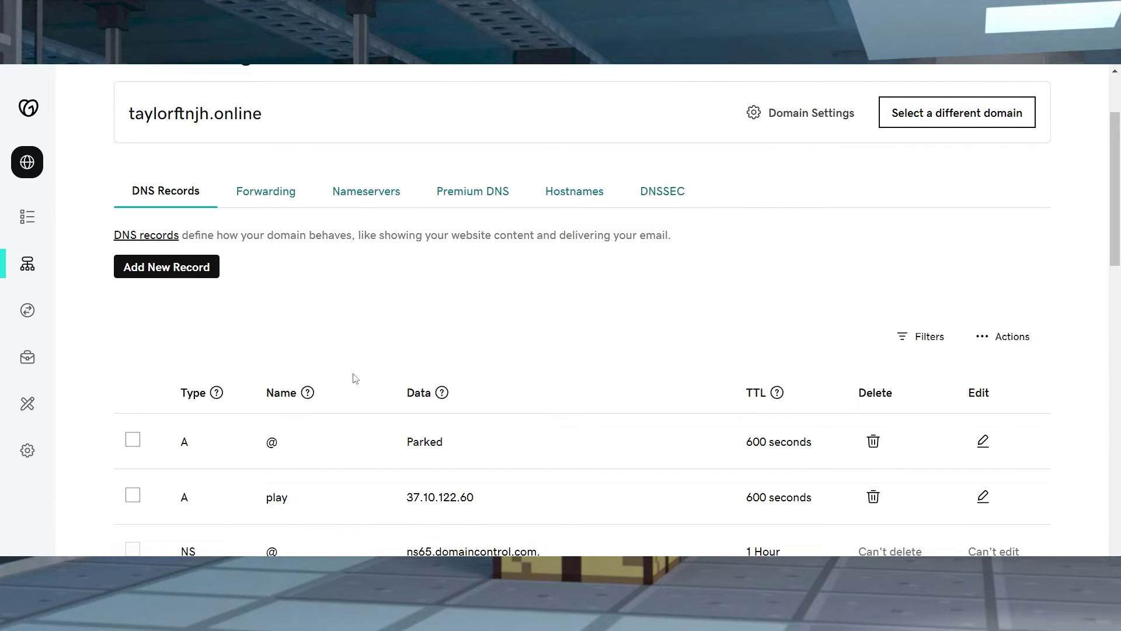
Start a new SRV record with service _minecraft, protocol _tcp and name play
{"action": "left_click", "coordinate": [192, 274]}
{"action": "left_click", "coordinate": [234, 370]}
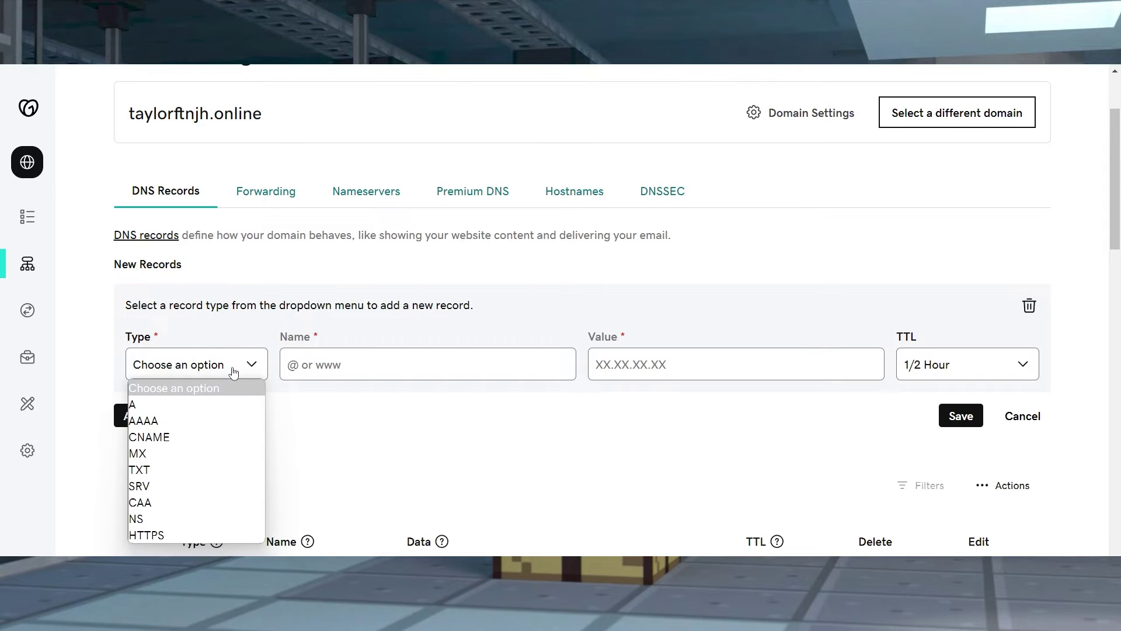
{"action": "left_click", "coordinate": [157, 484]}
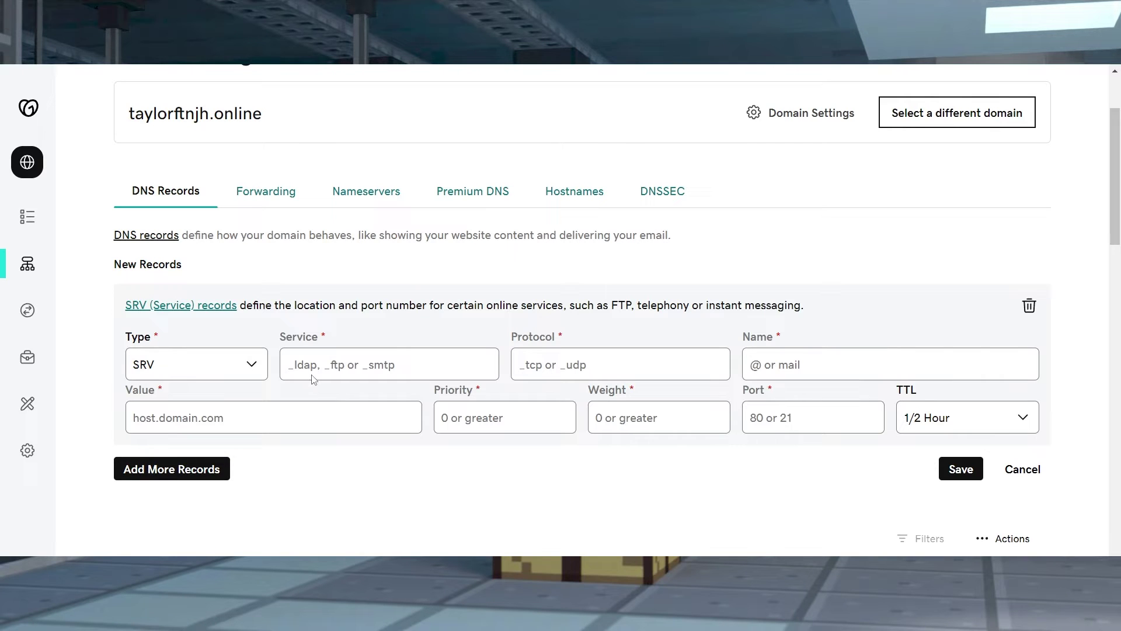
{"action": "left_click", "coordinate": [333, 366]}
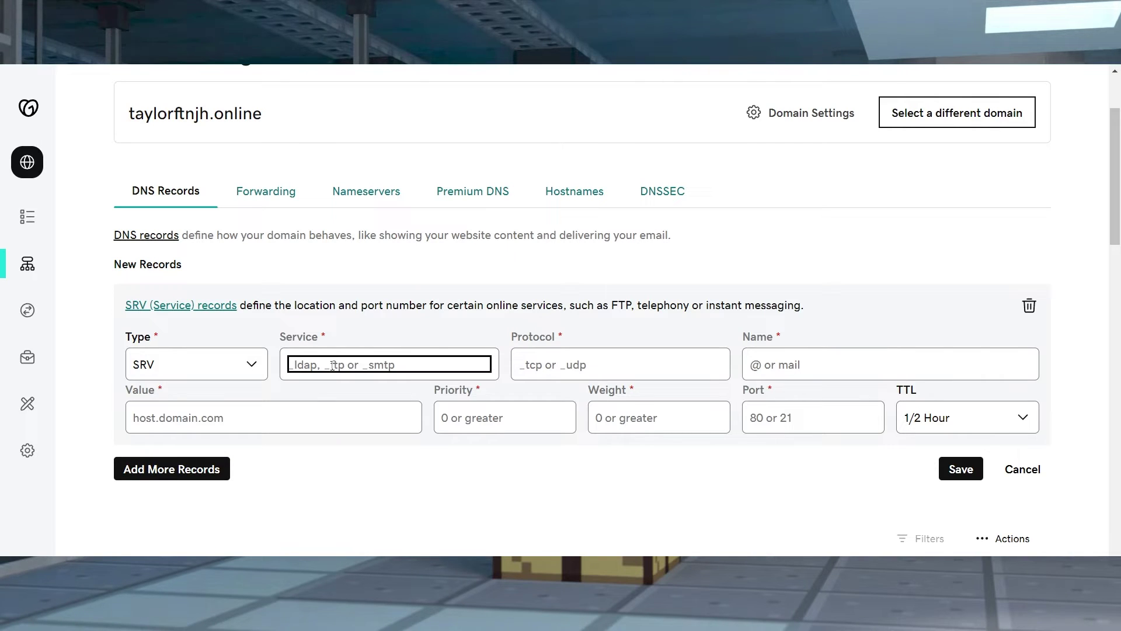
{"action": "type", "text": "_minecraft"}
{"action": "left_click", "coordinate": [606, 363]}
{"action": "type", "text": "_"}
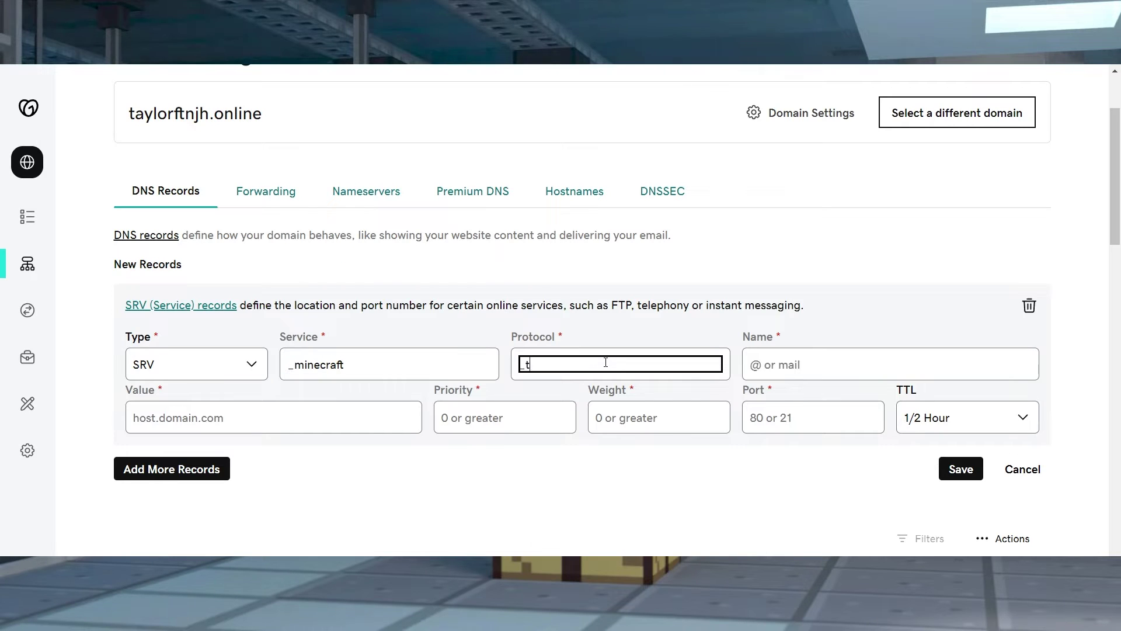
{"action": "type", "text": "tcp"}
{"action": "left_click", "coordinate": [783, 359]}
{"action": "type", "text": "play"}
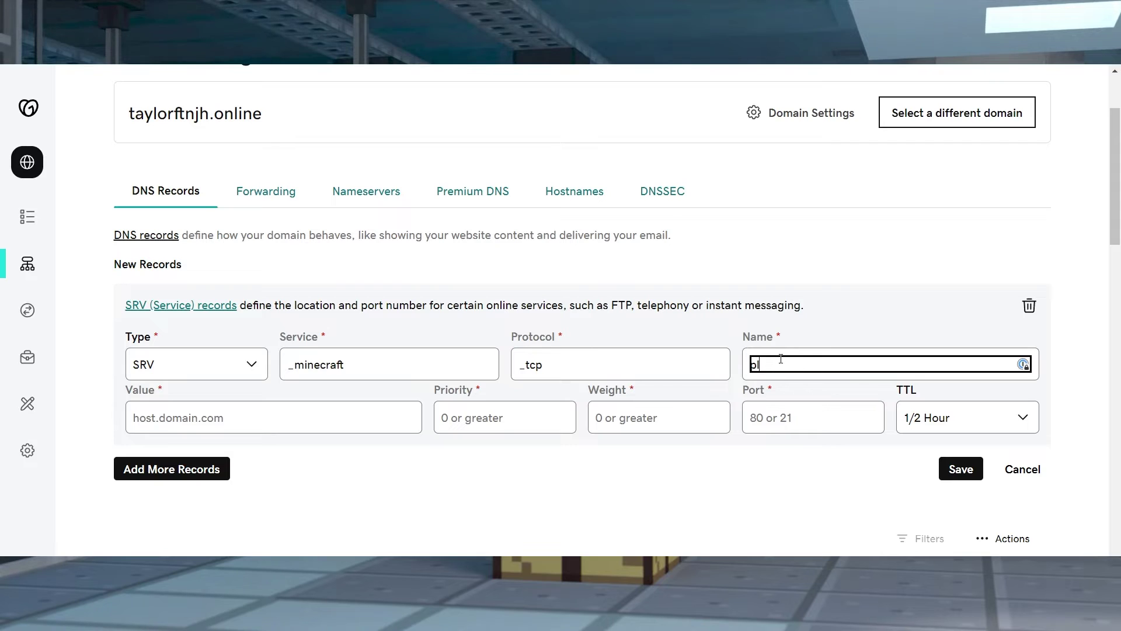
Set target play.MyDomain.com, priority 0, weight 0, port 25714, and save the SRV record
{"action": "left_click", "coordinate": [334, 419]}
{"action": "type", "text": "play"}
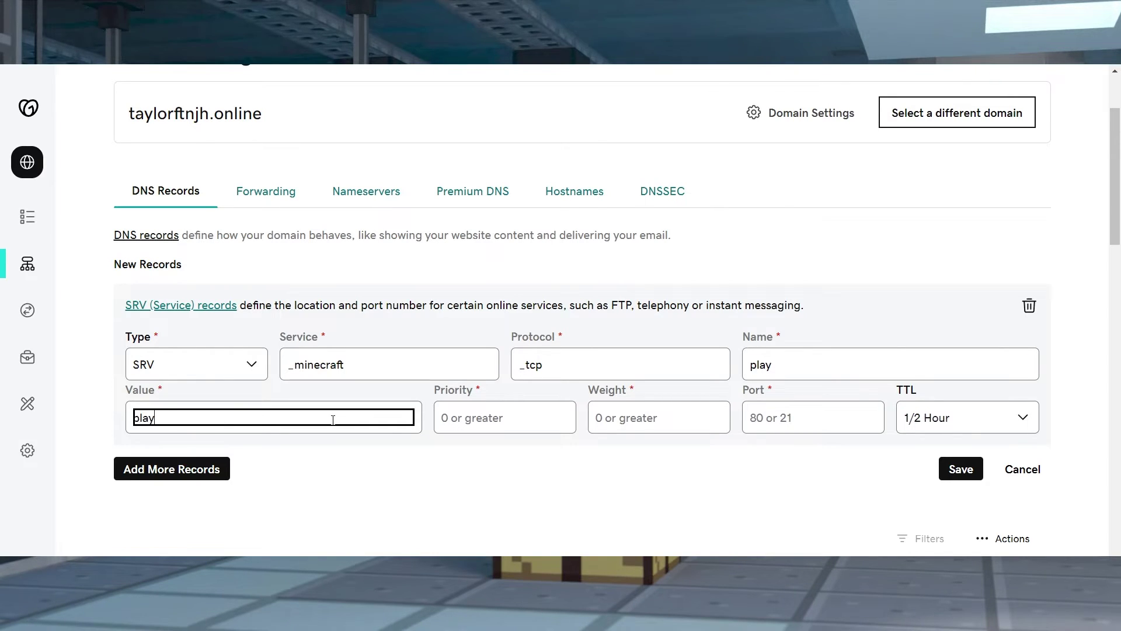
{"action": "type", "text": ".MyDomain.com"}
{"action": "left_click", "coordinate": [464, 420]}
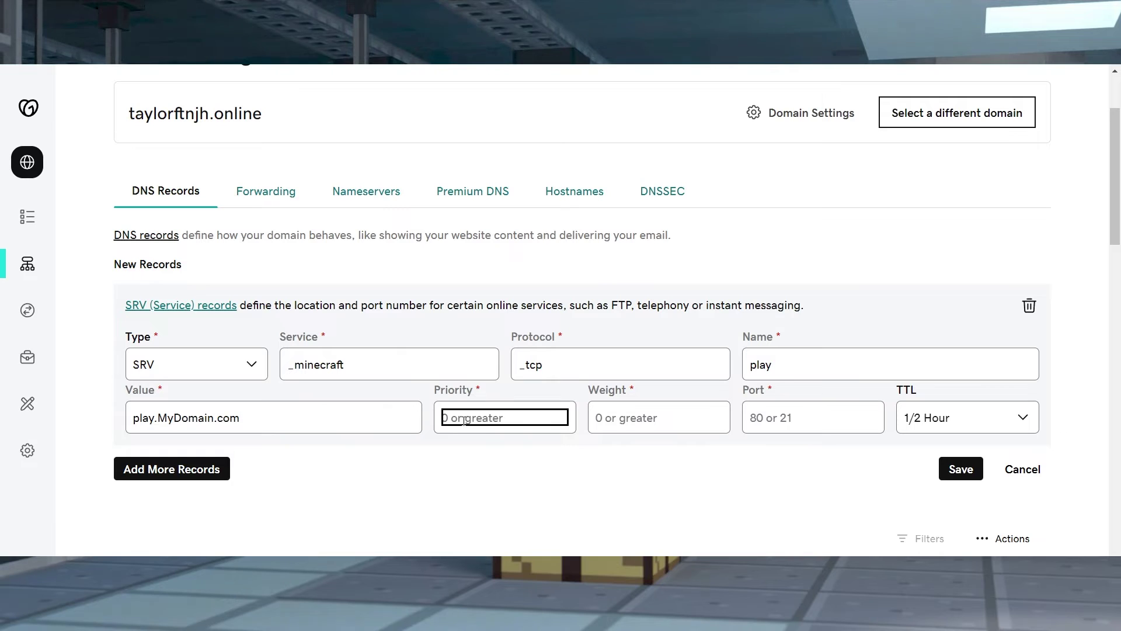
{"action": "type", "text": "0"}
{"action": "left_click", "coordinate": [662, 418]}
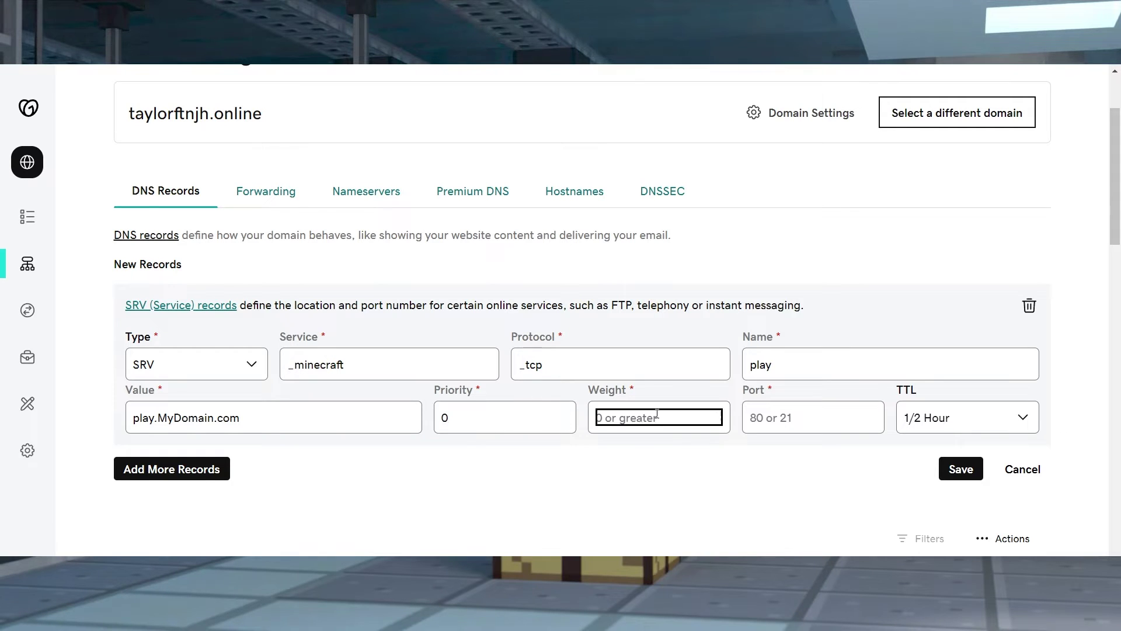
{"action": "type", "text": "0"}
{"action": "left_click", "coordinate": [812, 426]}
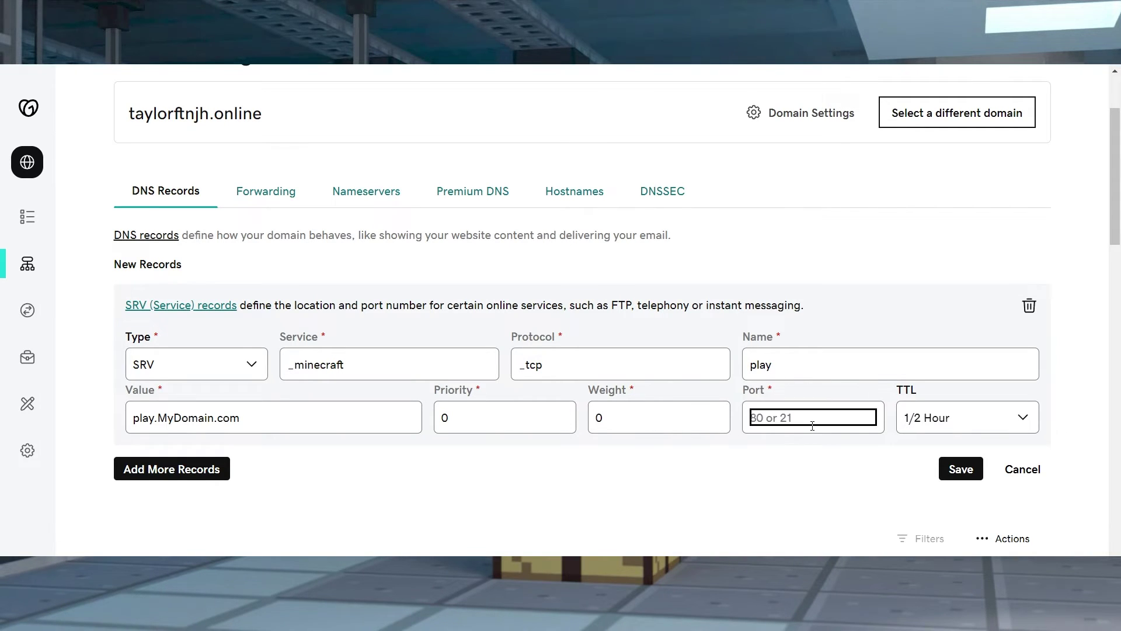
{"action": "type", "text": "25714"}
{"action": "left_click", "coordinate": [837, 458]}
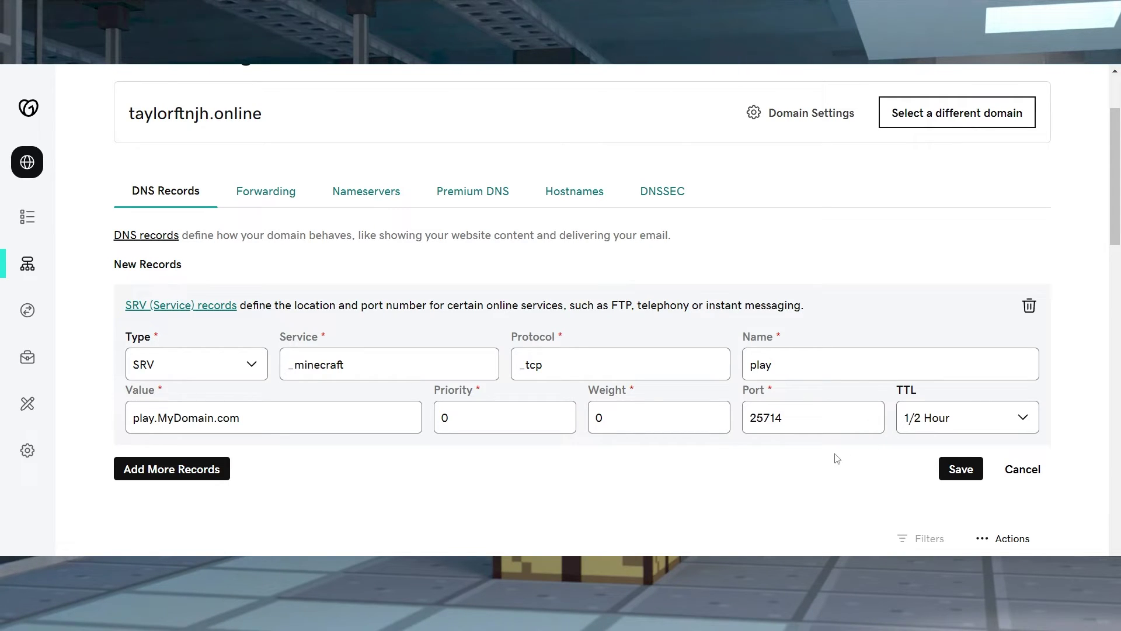
{"action": "left_click", "coordinate": [960, 468]}
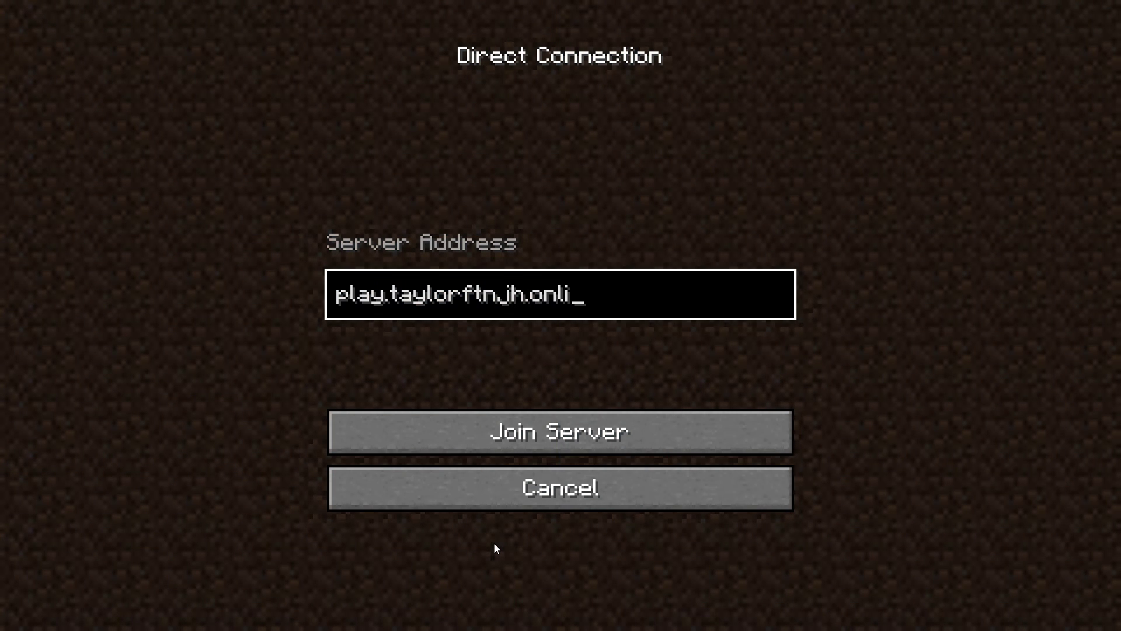
Try joining play.taylorftnjh.online, then select and delete the second Minecraft Server entry
{"action": "type", "text": "ne"}
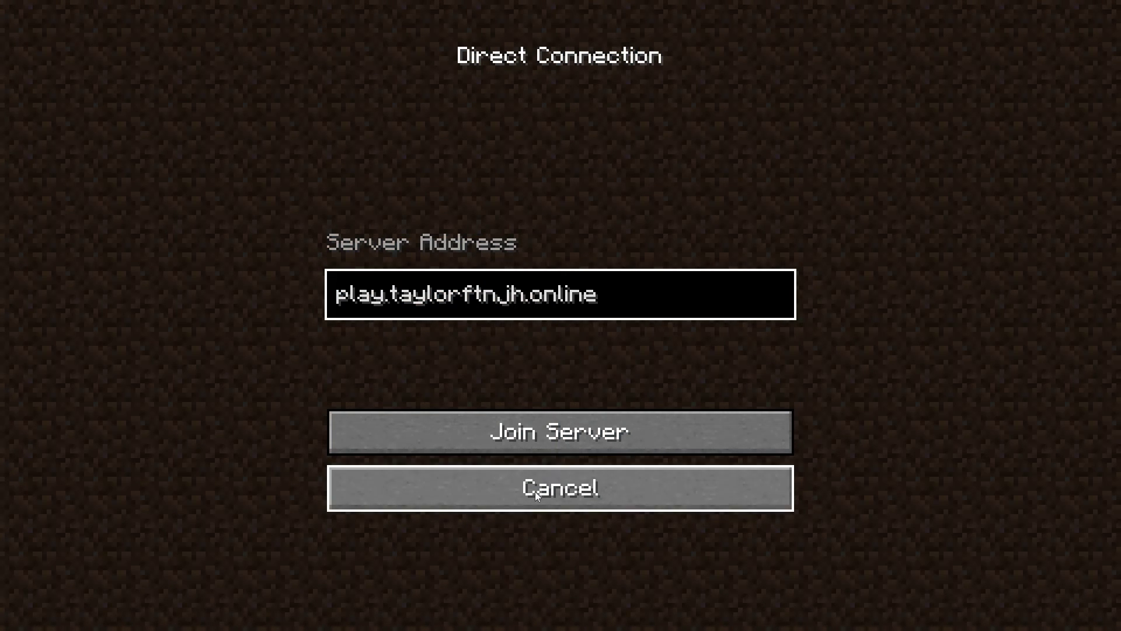
{"action": "left_click", "coordinate": [587, 419]}
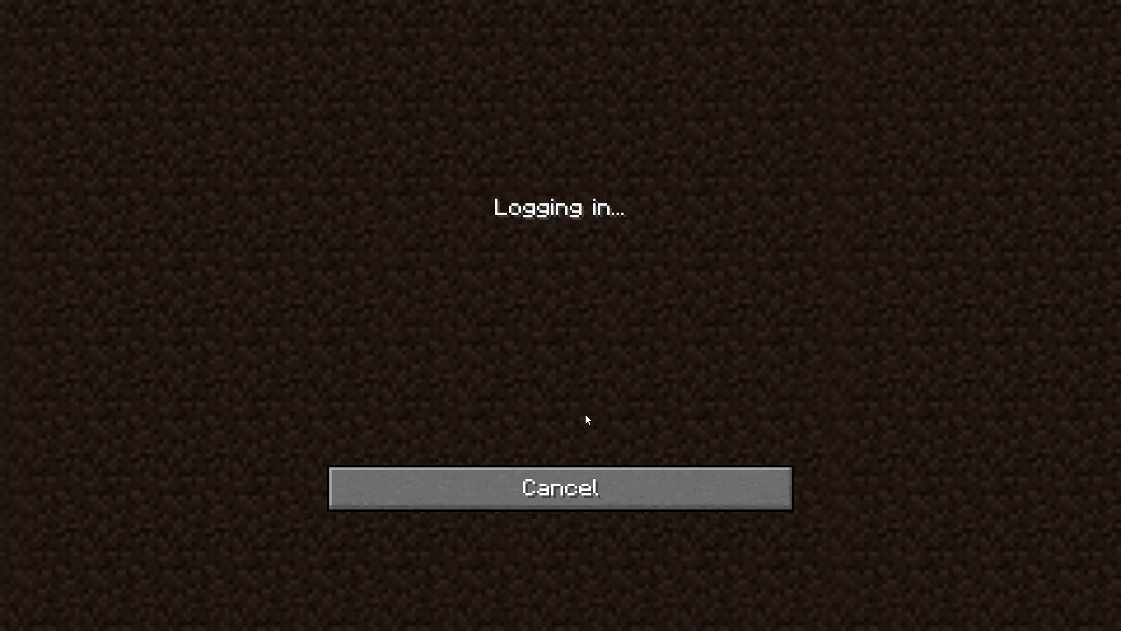
{"action": "key", "text": "Escape"}
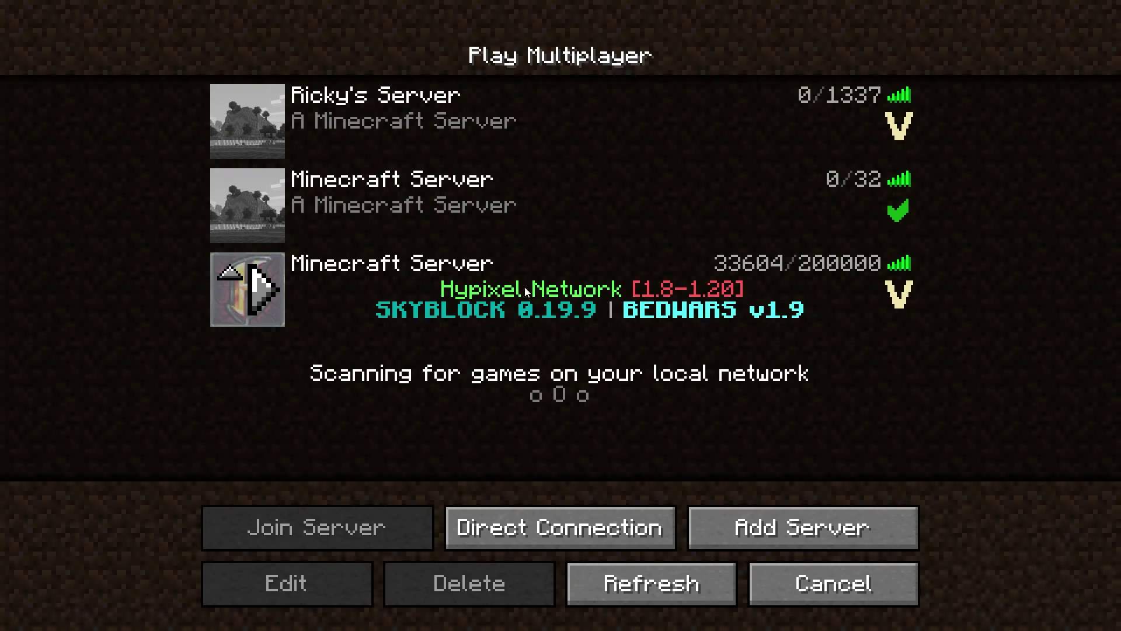
{"action": "left_click", "coordinate": [505, 200]}
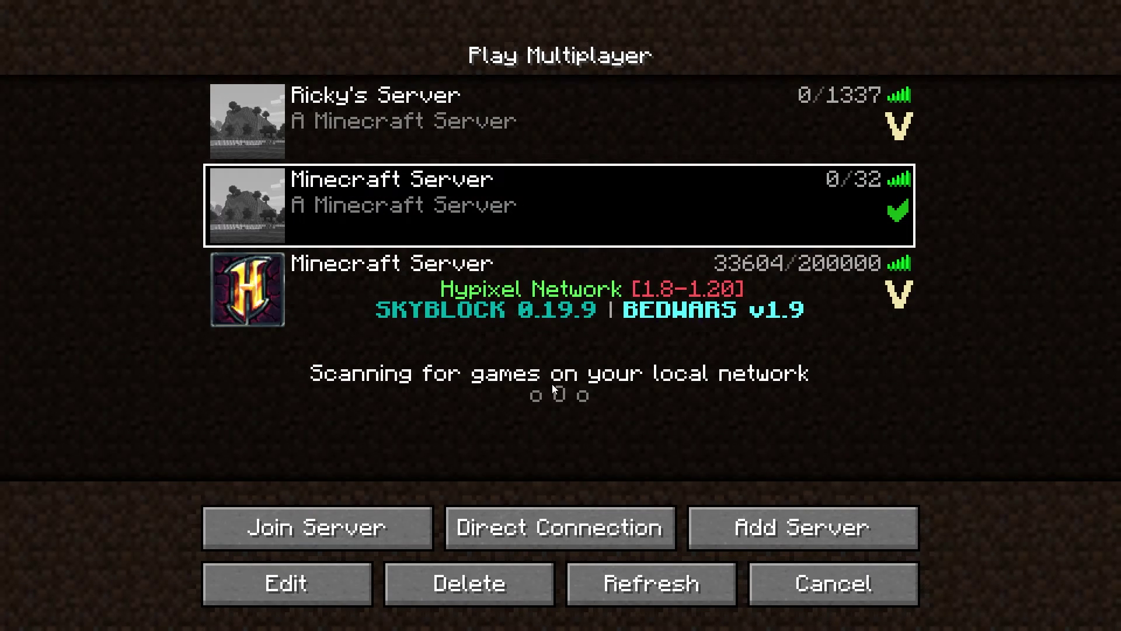
{"action": "left_click", "coordinate": [506, 589]}
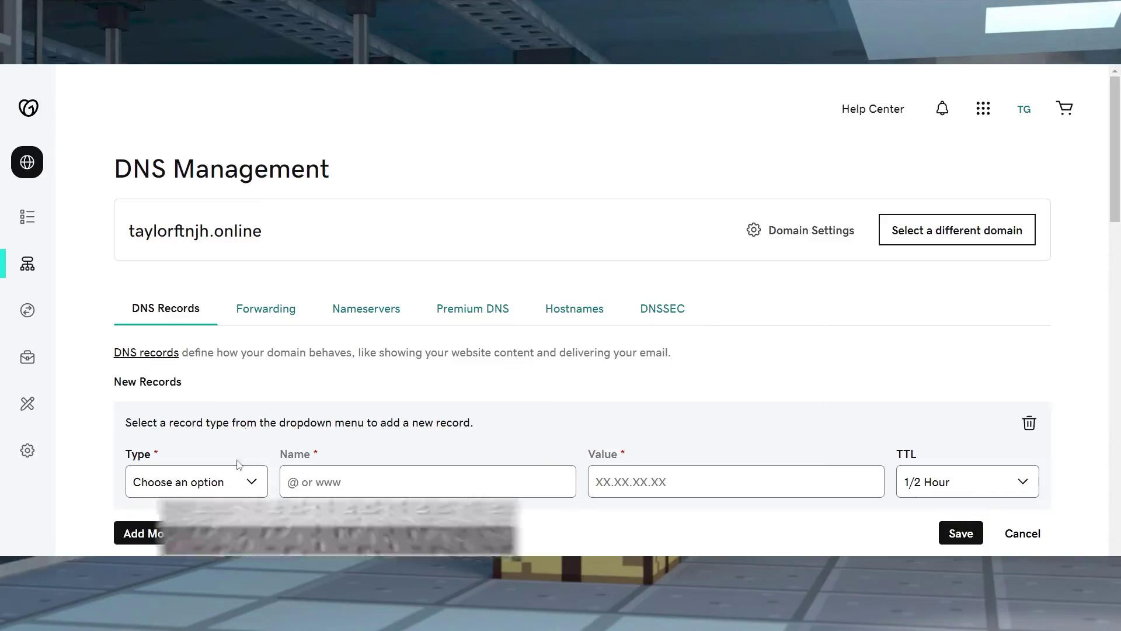
Make the new record type A, name @, value 37.10.122.60 with the port removed
{"action": "left_click", "coordinate": [234, 476]}
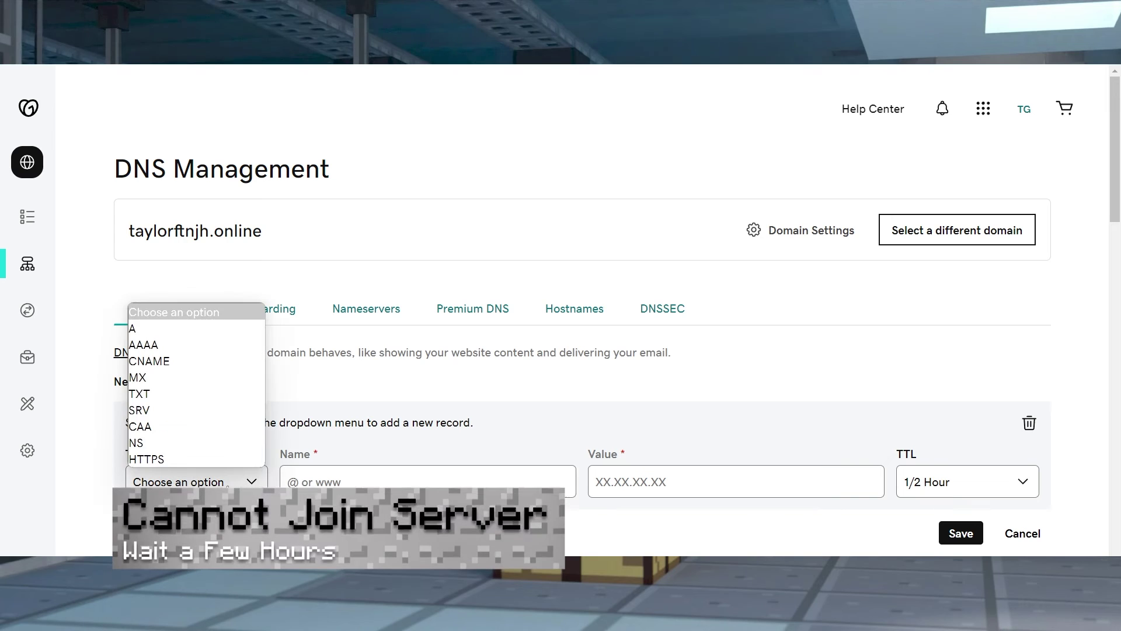
{"action": "left_click", "coordinate": [148, 329]}
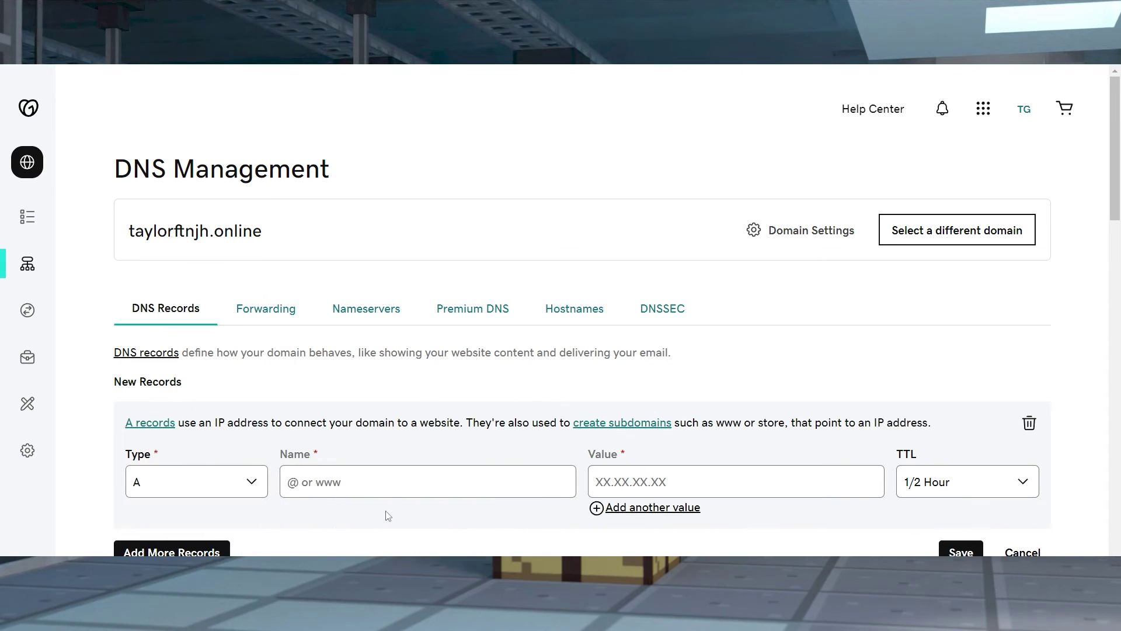
{"action": "left_click", "coordinate": [382, 482]}
{"action": "type", "text": "@"}
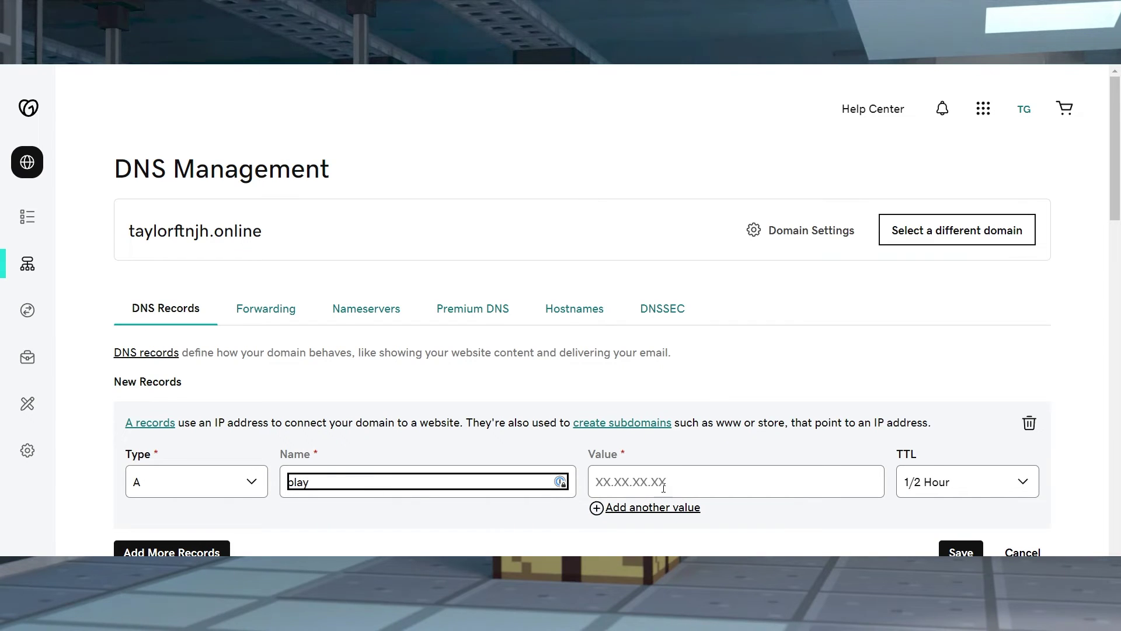
{"action": "left_click", "coordinate": [667, 477]}
{"action": "type", "text": "37.10.122.60:25714"}
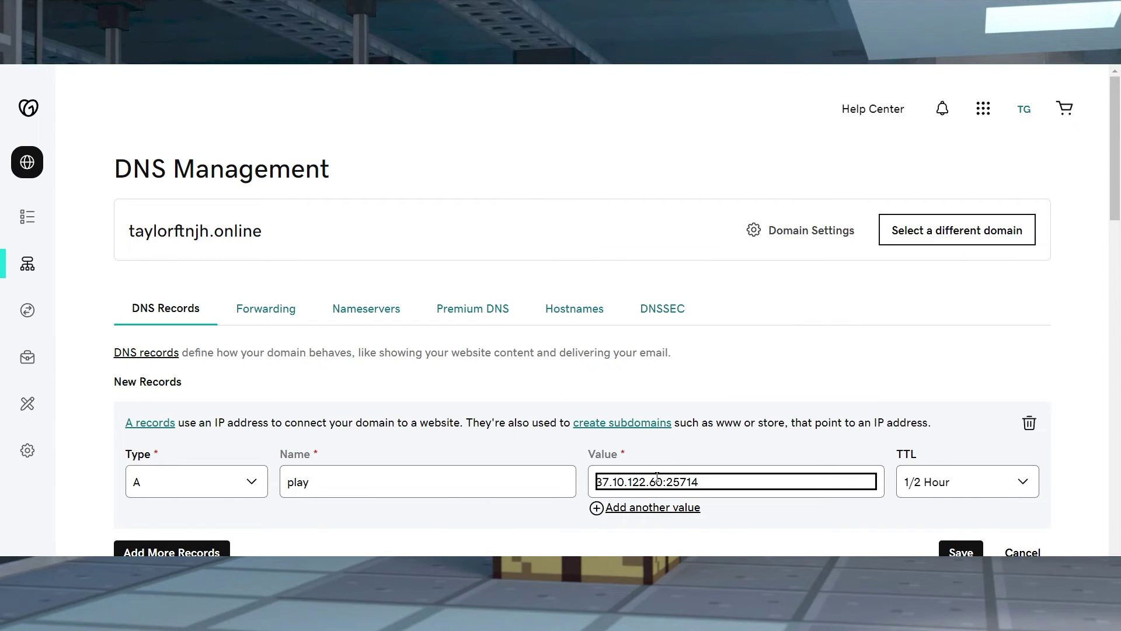
{"action": "key", "text": "BackSpace"}
{"action": "key", "text": "BackSpace"}
{"action": "key", "text": "BackSpace"}
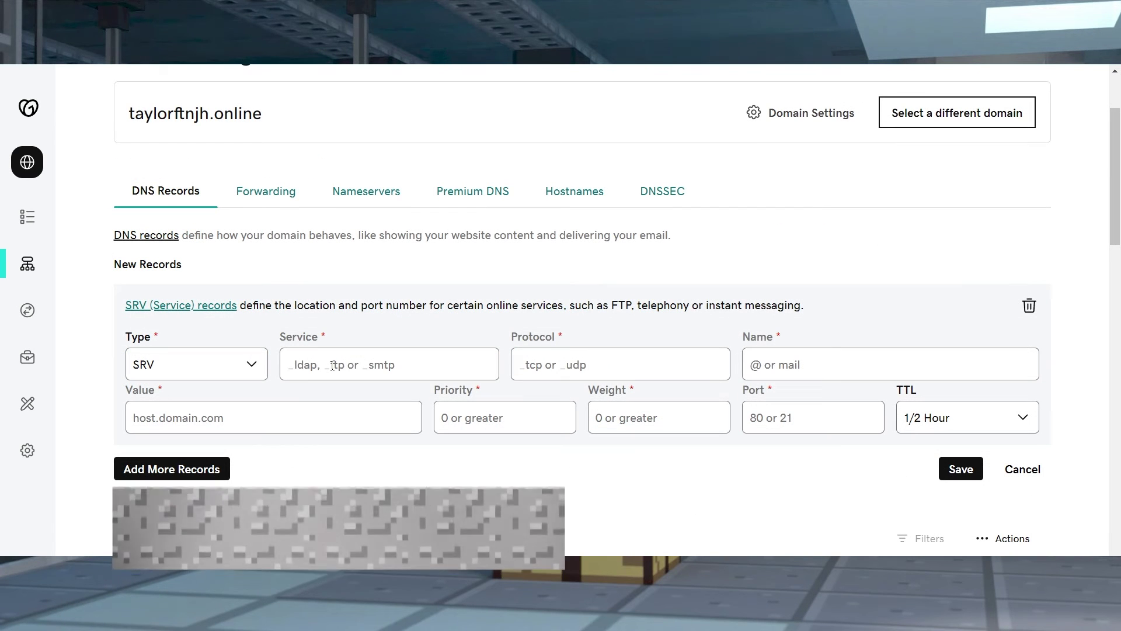
Enter SRV service _minecraft, protocol _tcp and name play, and begin the target value
{"action": "left_click", "coordinate": [332, 365]}
{"action": "type", "text": "_minecraft"}
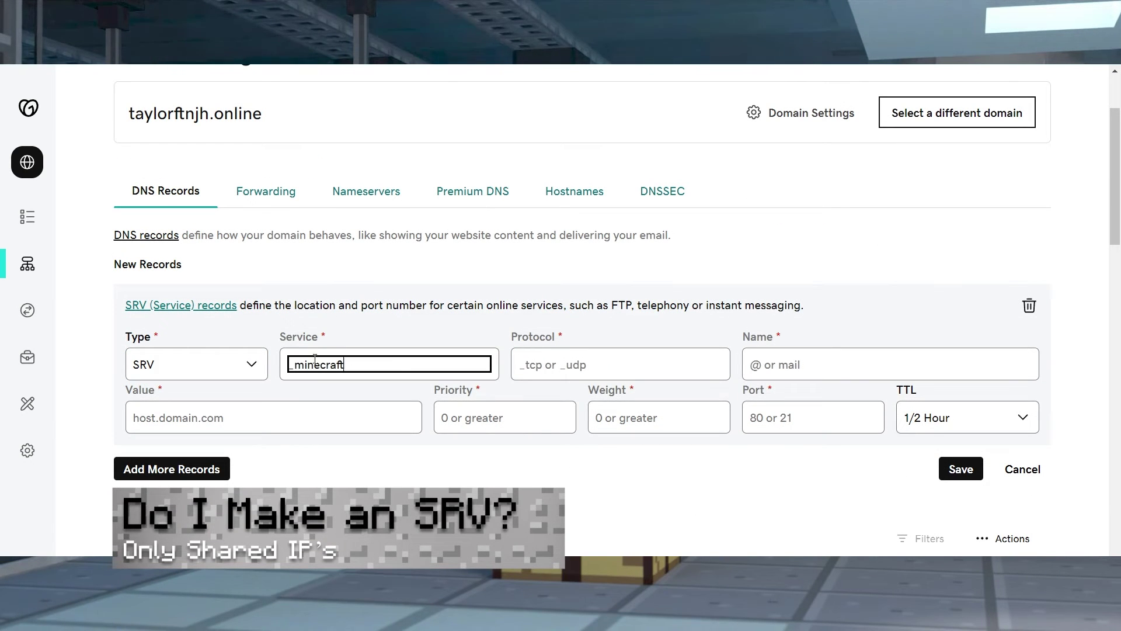
{"action": "left_click", "coordinate": [606, 362]}
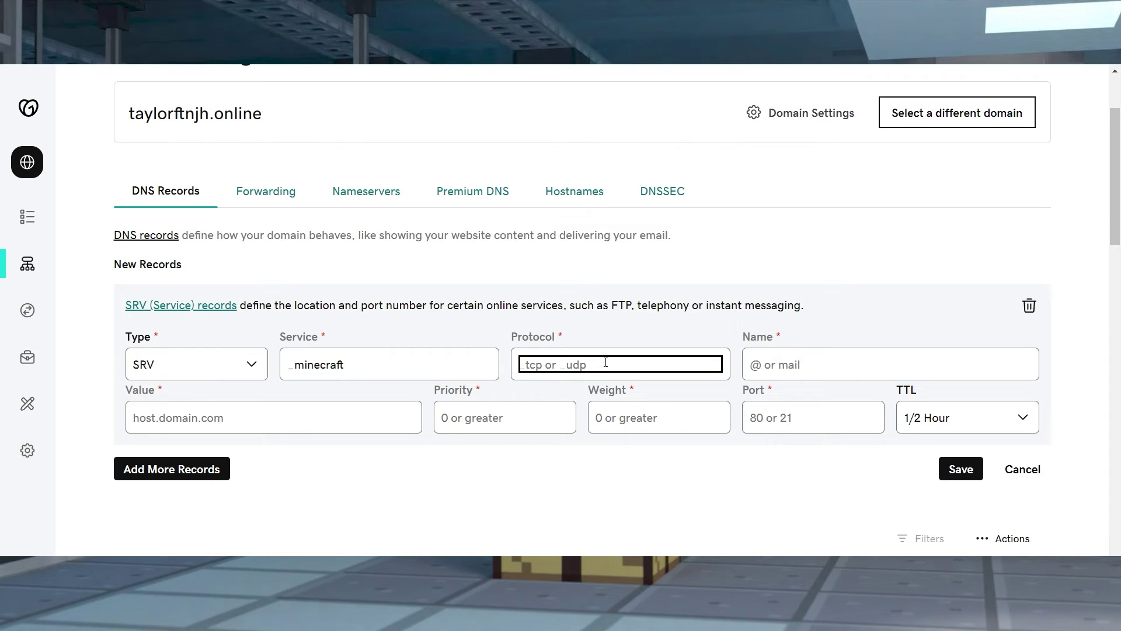
{"action": "type", "text": "_tcp"}
{"action": "left_click", "coordinate": [783, 360]}
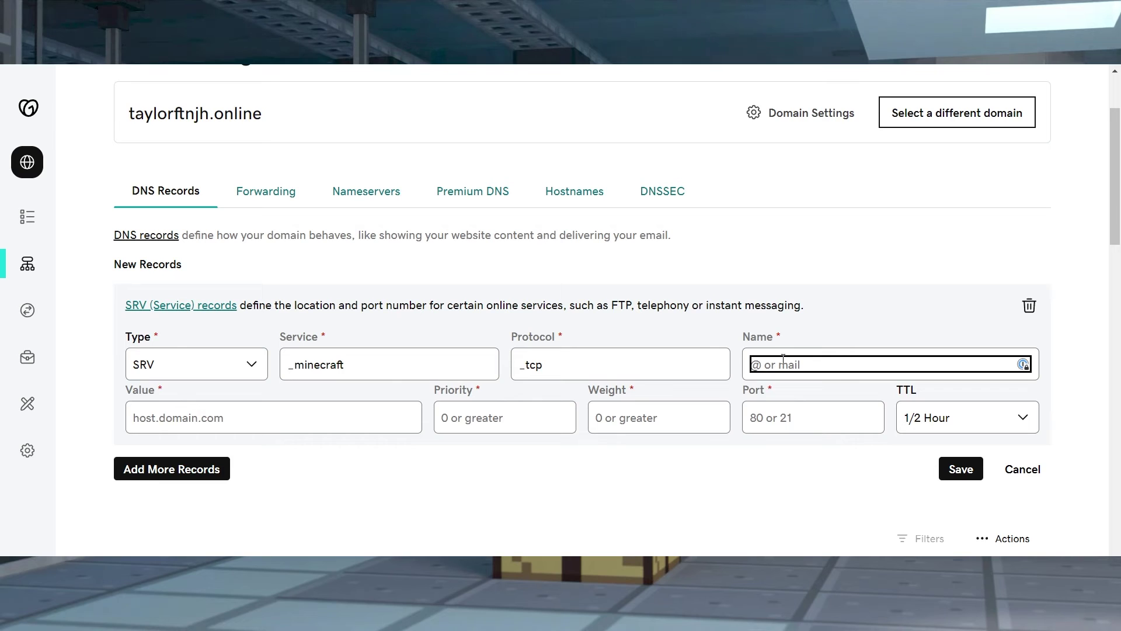
{"action": "type", "text": "play"}
{"action": "left_click", "coordinate": [333, 420]}
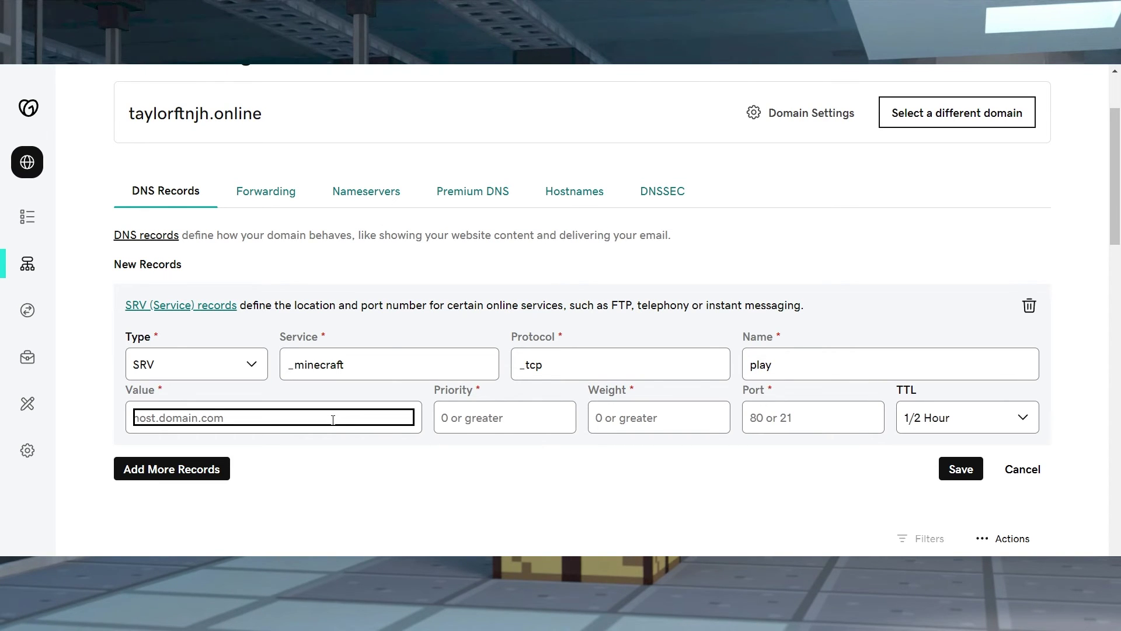
{"action": "type", "text": "pl"}
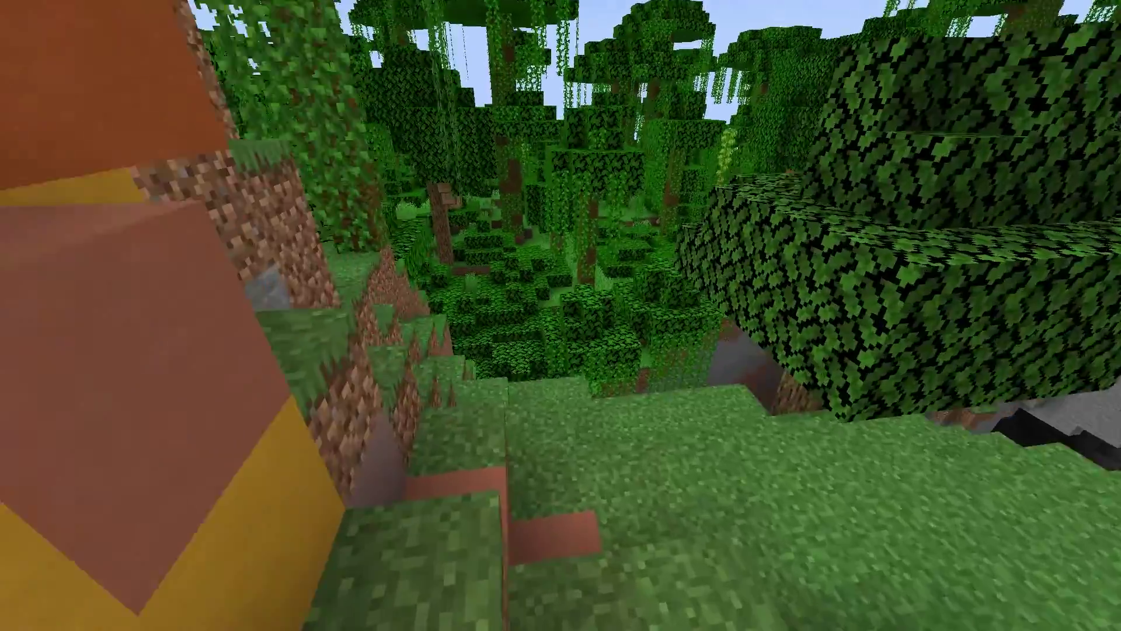